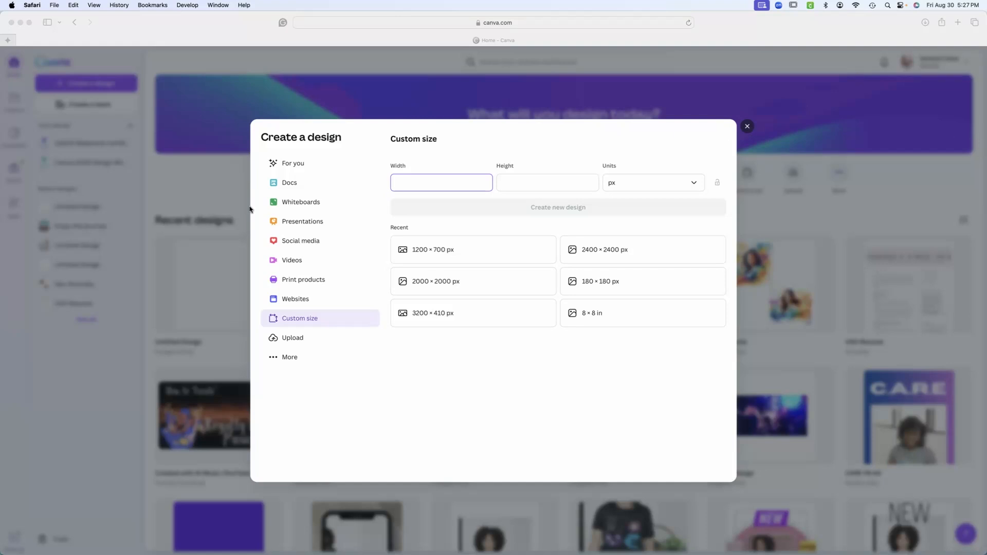
Set the custom size to 8.5 × 11 in and create a design from the suggested Letter (US Letter) format.
left_click(440, 184)
type("8.5")
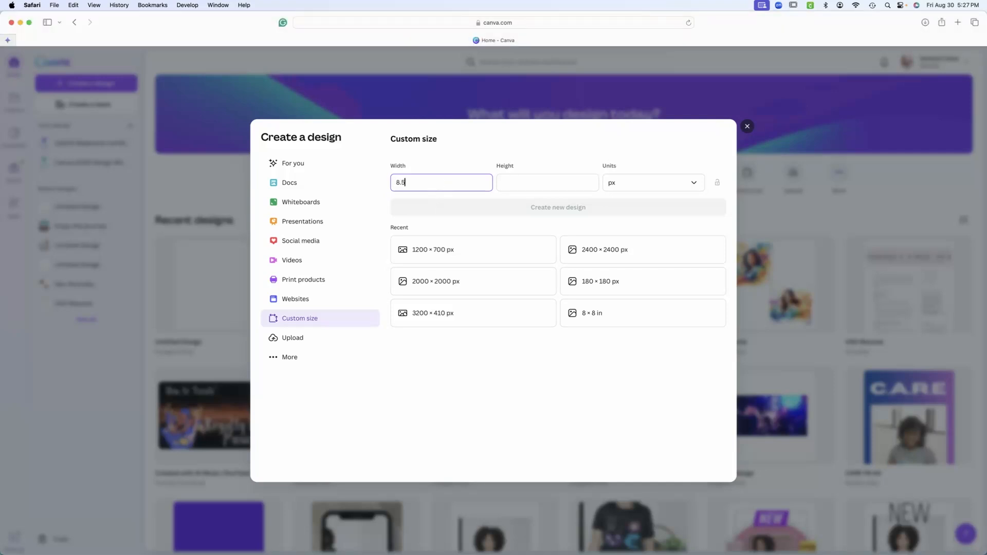
left_click(576, 181)
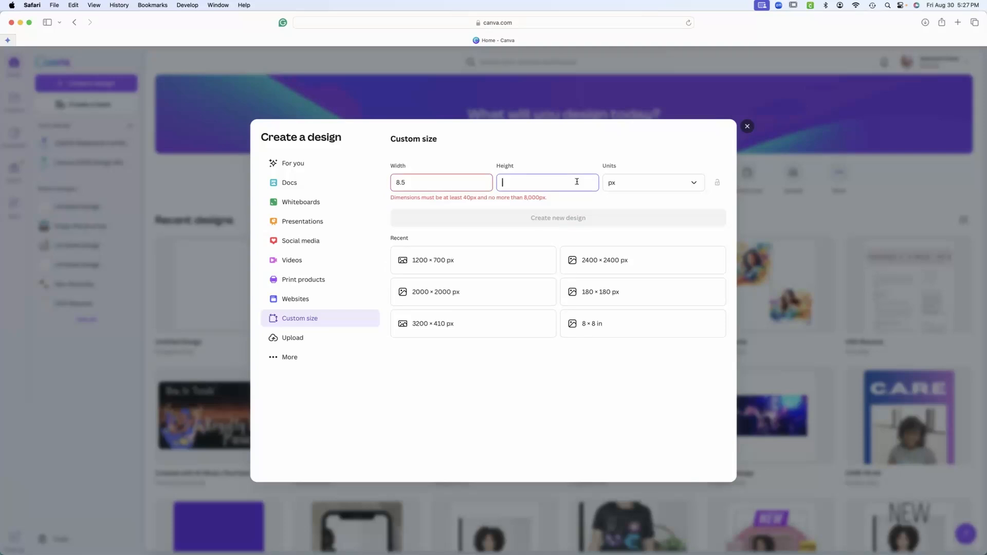
type("11")
left_click(674, 185)
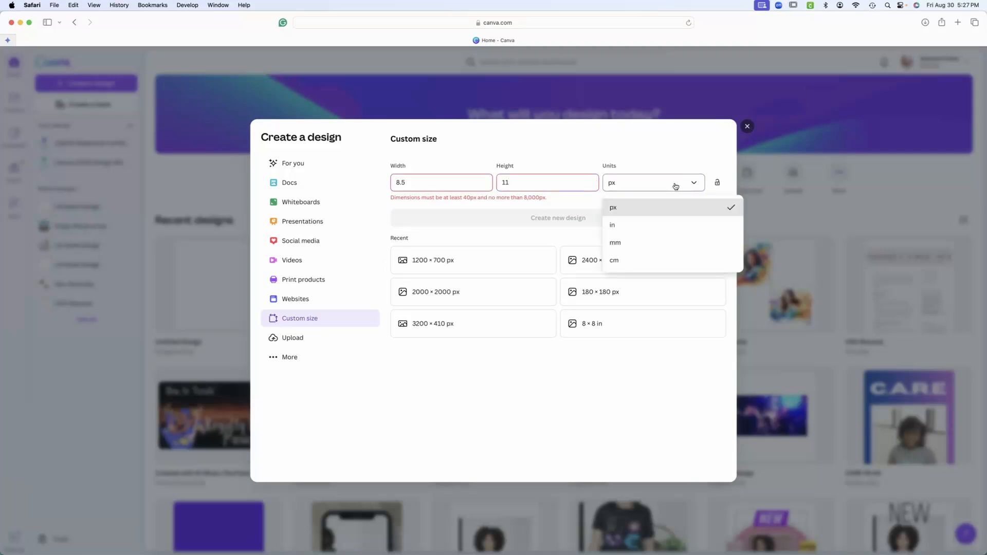
left_click(624, 227)
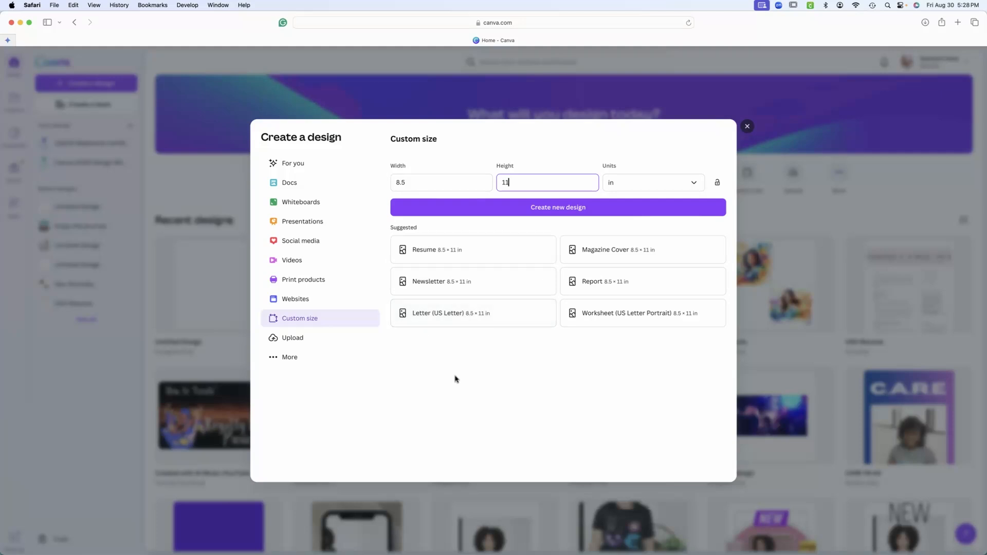
left_click(448, 315)
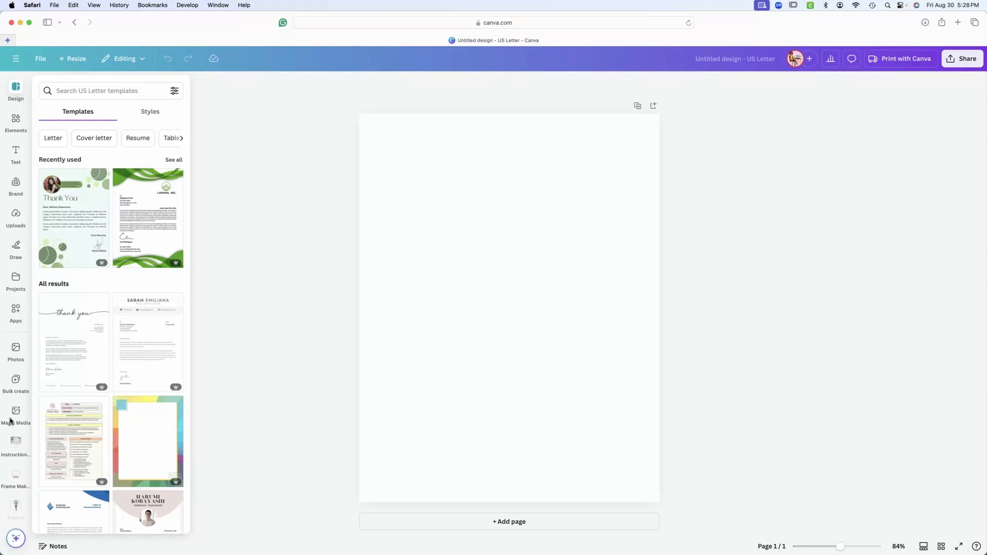
Find the ColoringBook app among the Canva apps and open it.
left_click(15, 310)
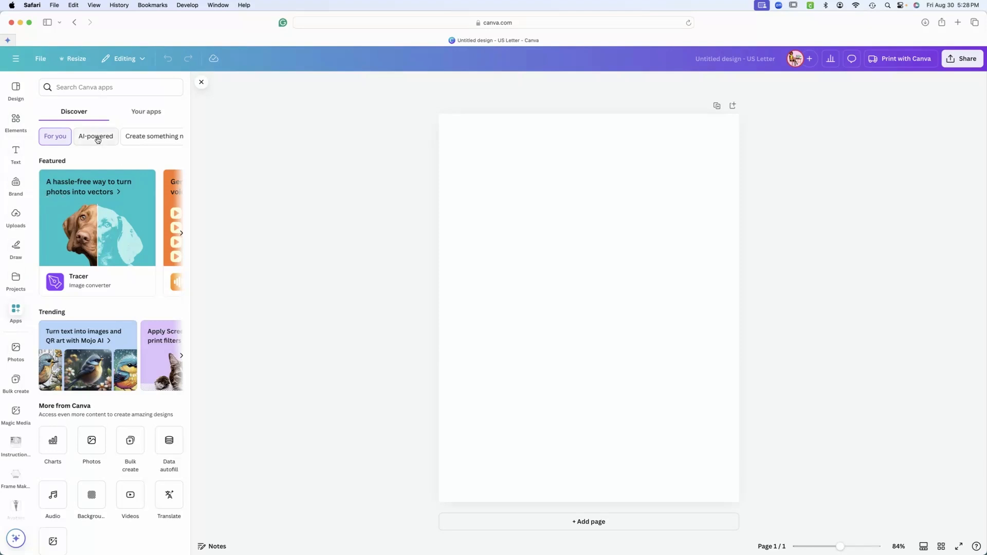
left_click(75, 85)
type("c")
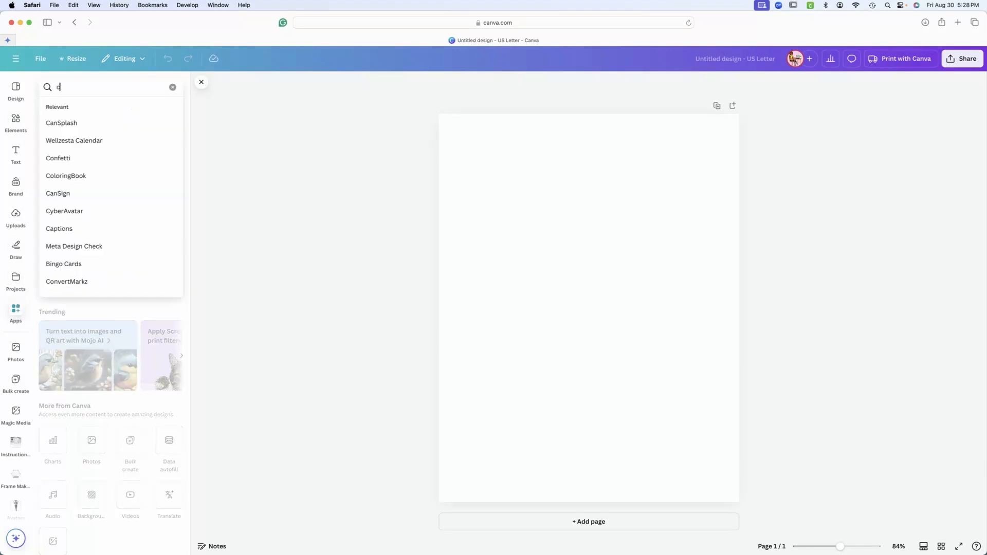
type("oloringBook")
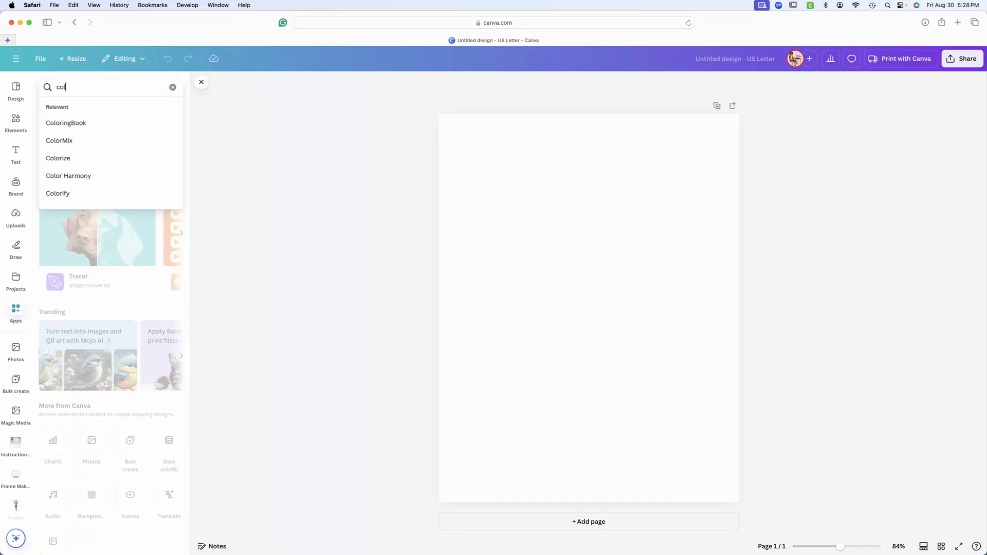
left_click(72, 127)
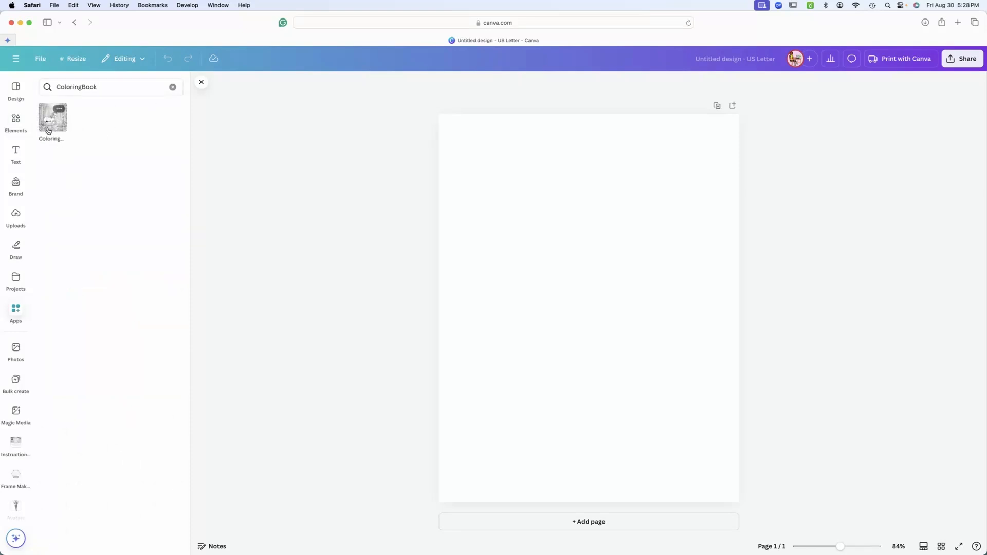
left_click(49, 128)
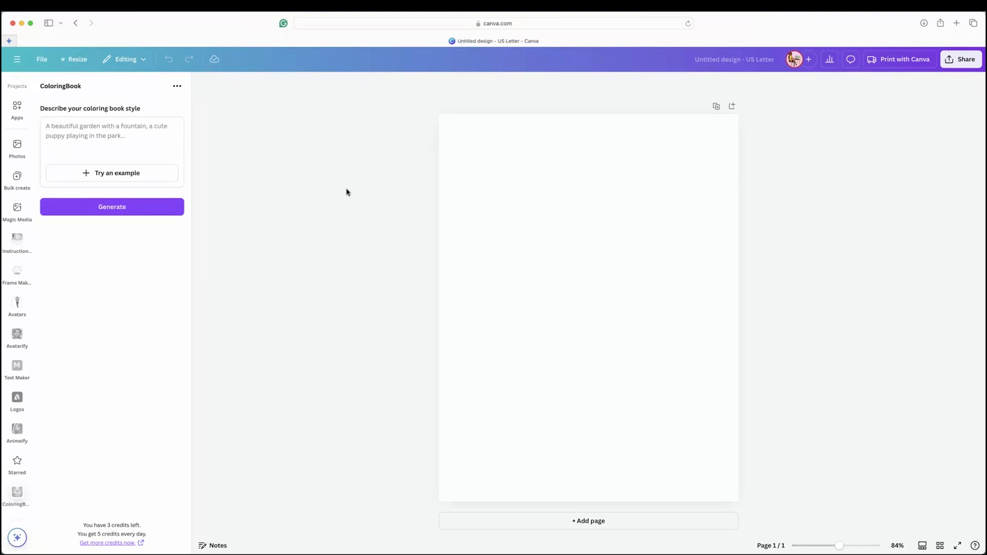
Paste the prompt starting "A map of the world, with a hot air balloon floating above" as the coloring book description and review it.
left_click(68, 134)
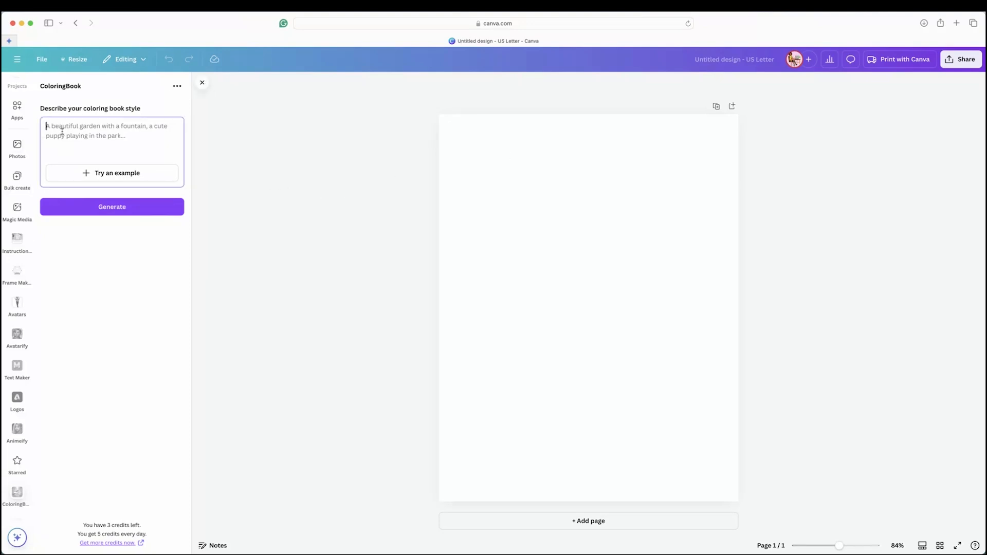
right_click(68, 137)
left_click(75, 154)
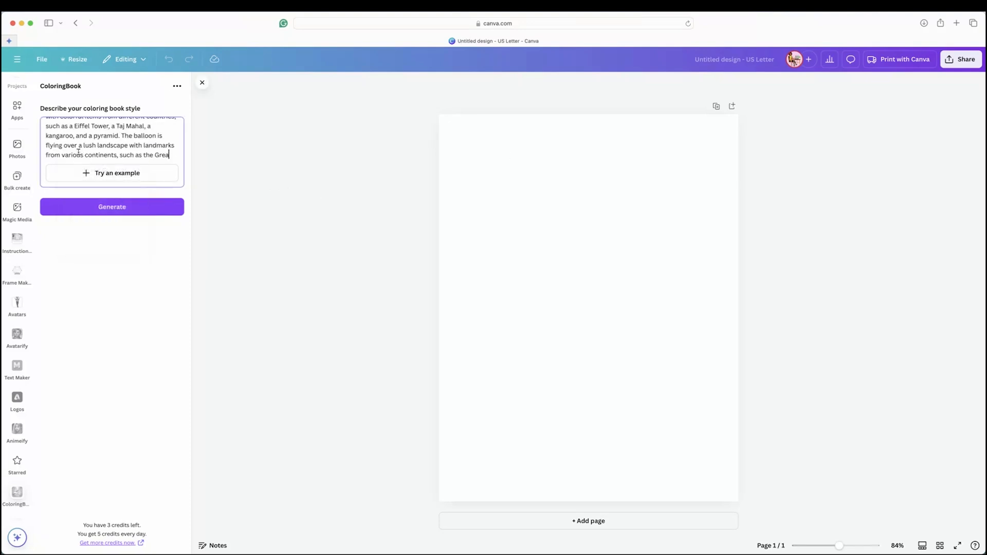
scroll(127, 153, "up", 5)
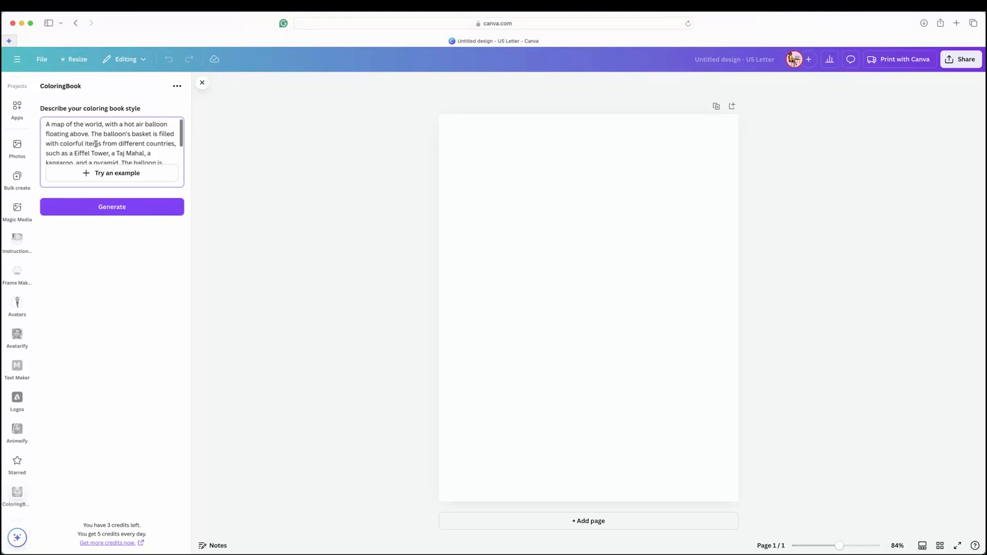
scroll(97, 144, "down", 1)
scroll(95, 145, "down", 2)
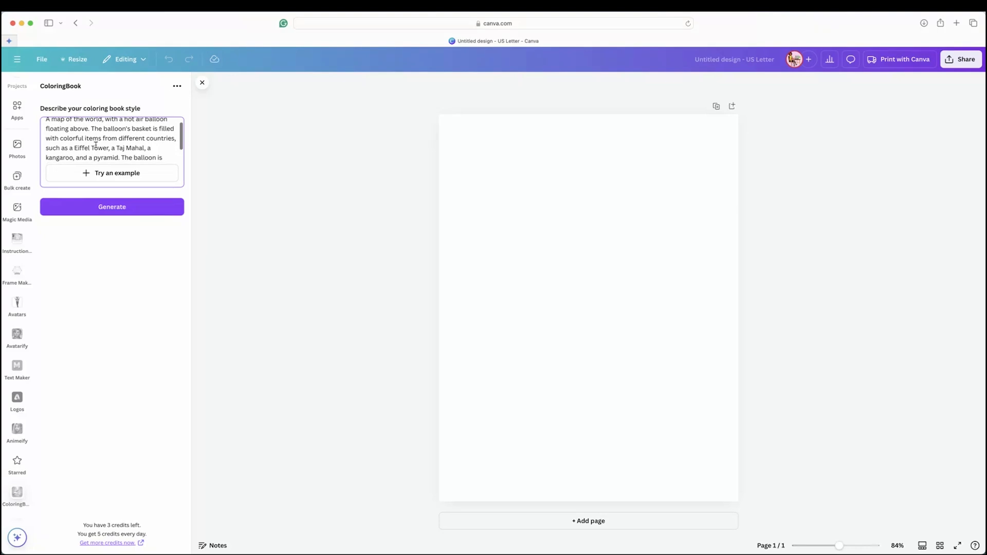
scroll(83, 143, "down", 1)
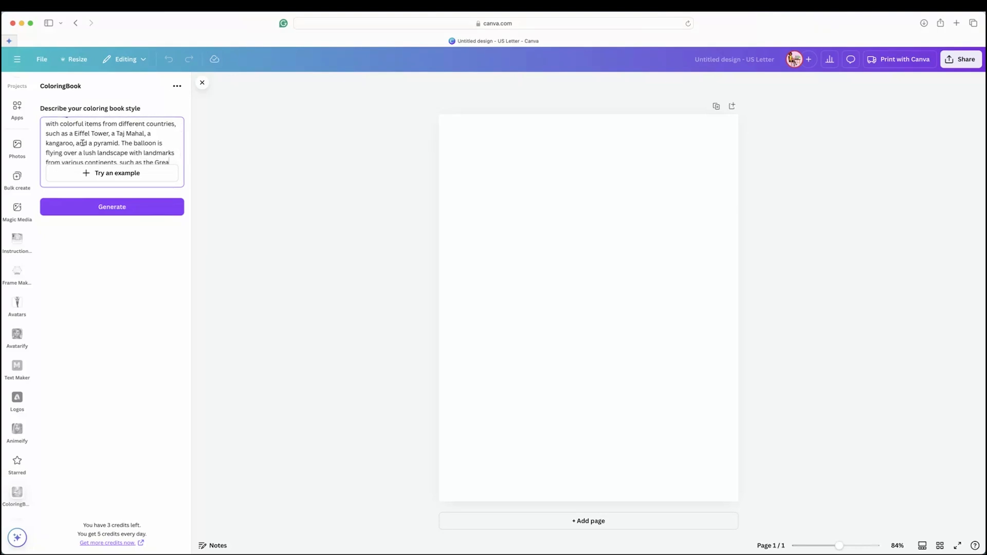
scroll(82, 143, "down", 1)
scroll(80, 140, "down", 1)
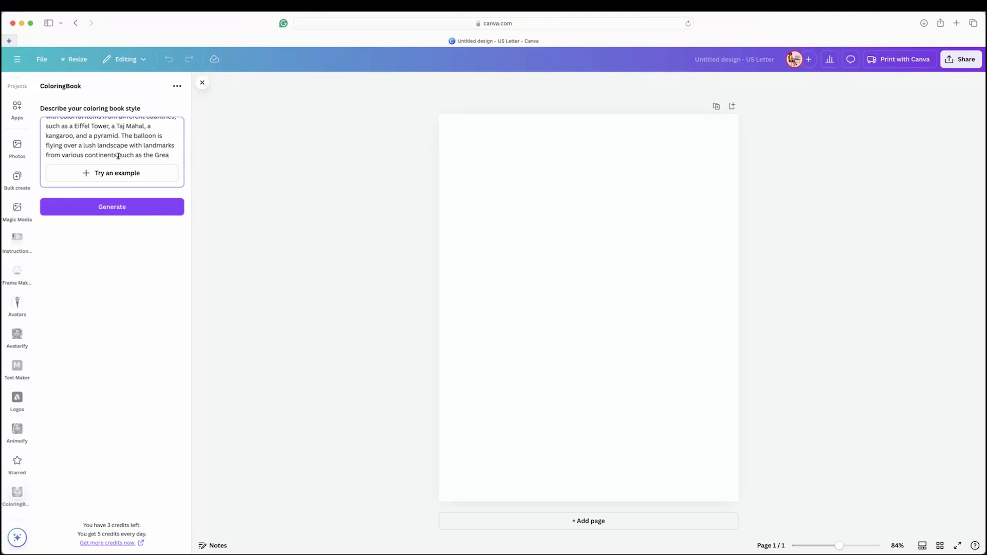
Replace the prompt's cut-off ending ", such as the Grea" with a period and generate the coloring image.
left_click_drag(120, 153, 182, 155)
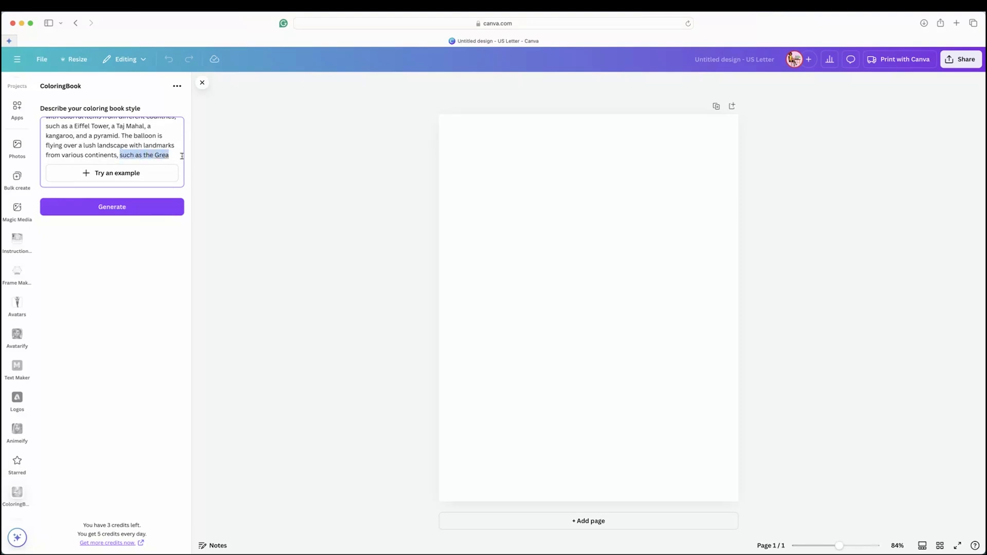
key("BackSpace")
key("BackSpace")
key("BackSpace")
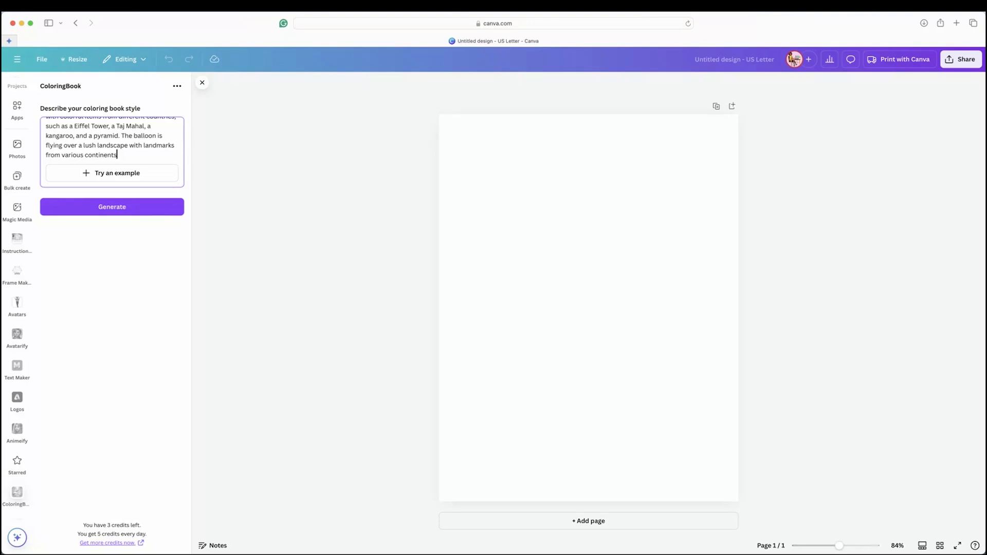
type(".")
left_click(94, 211)
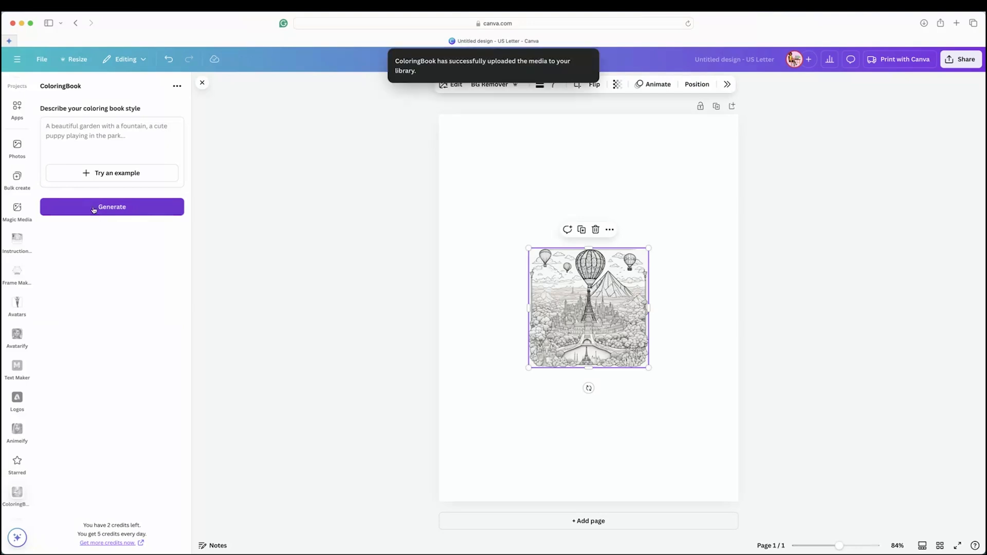
Enlarge the balloon image to fill the whole page and crop its top edge slightly.
left_click_drag(528, 249, 496, 122)
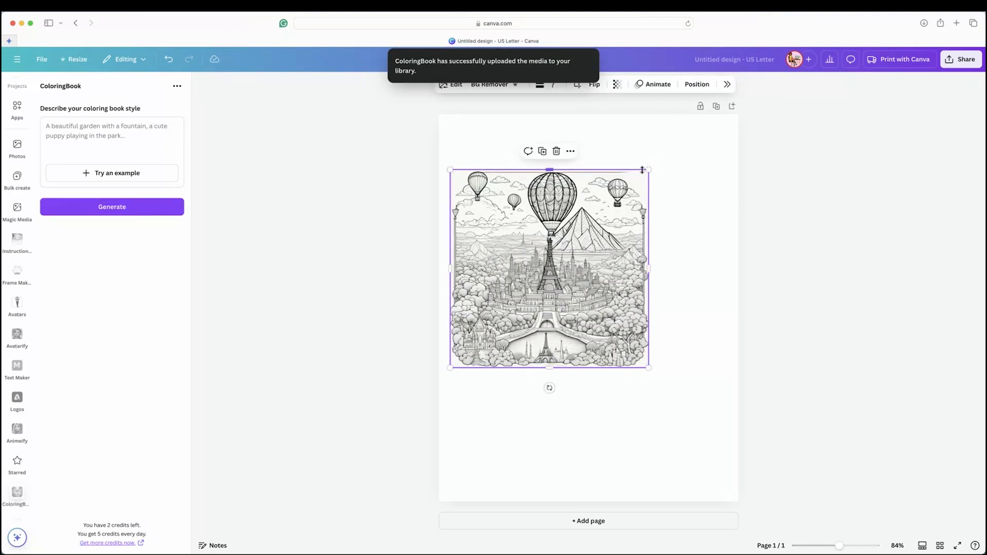
left_click_drag(649, 170, 708, 120)
left_click_drag(701, 368, 722, 418)
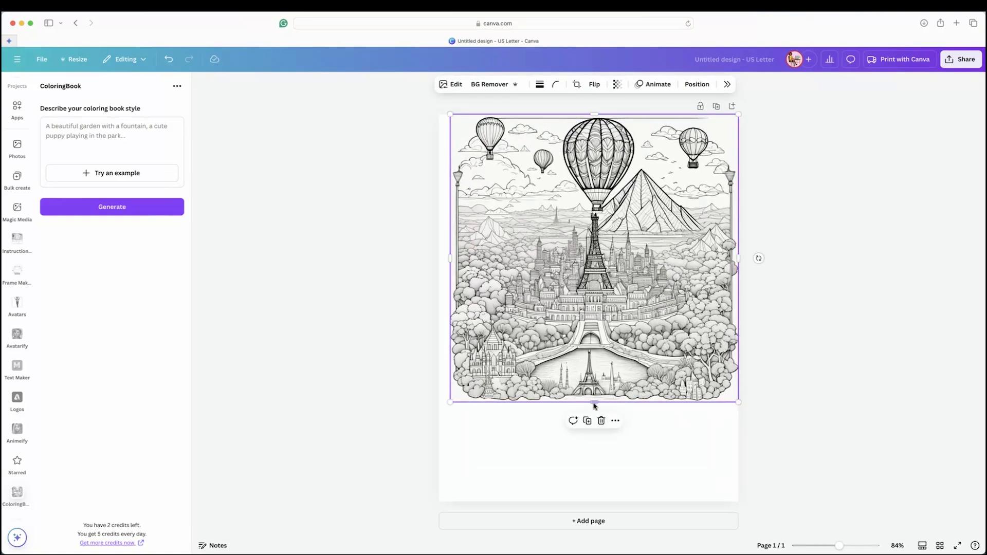
left_click_drag(593, 404, 592, 502)
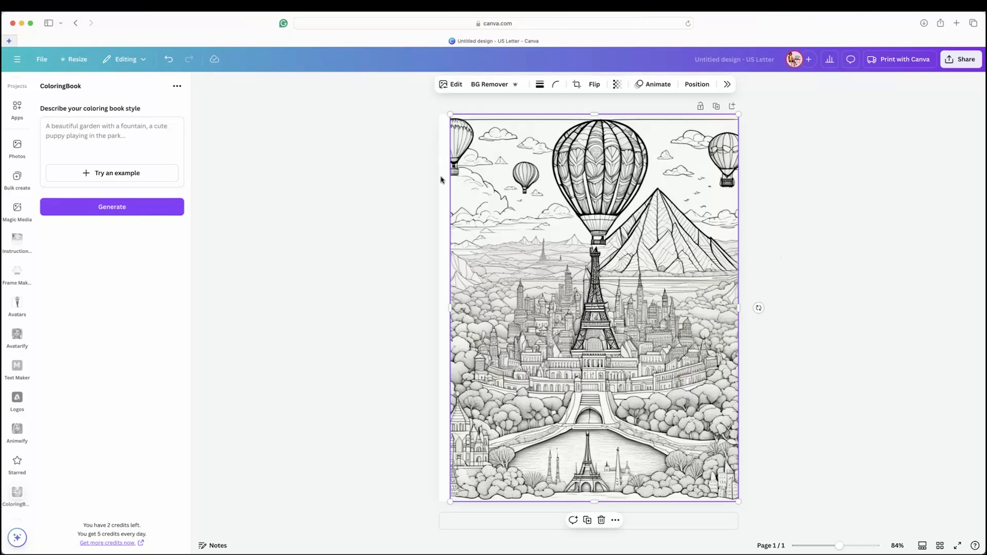
left_click_drag(450, 309, 439, 308)
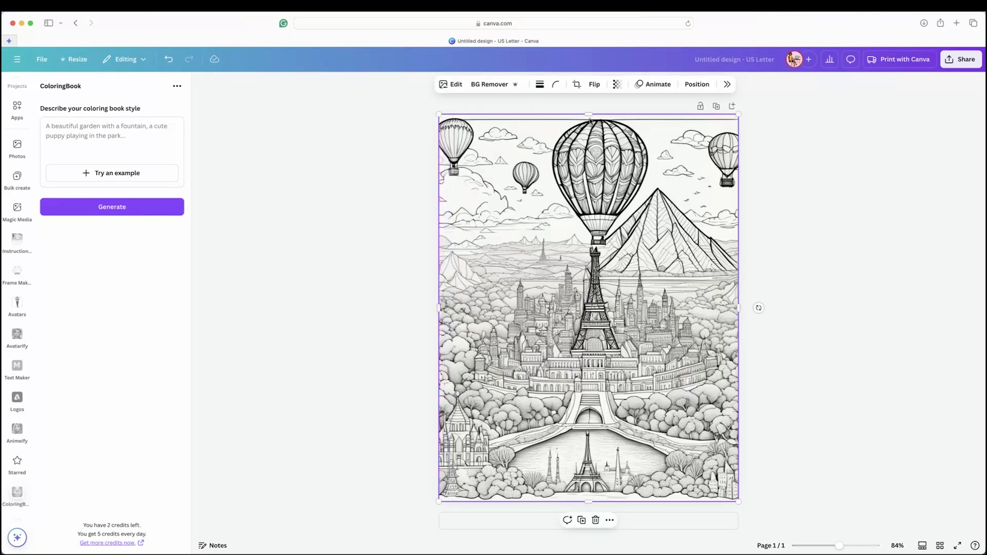
left_click_drag(738, 114, 743, 108)
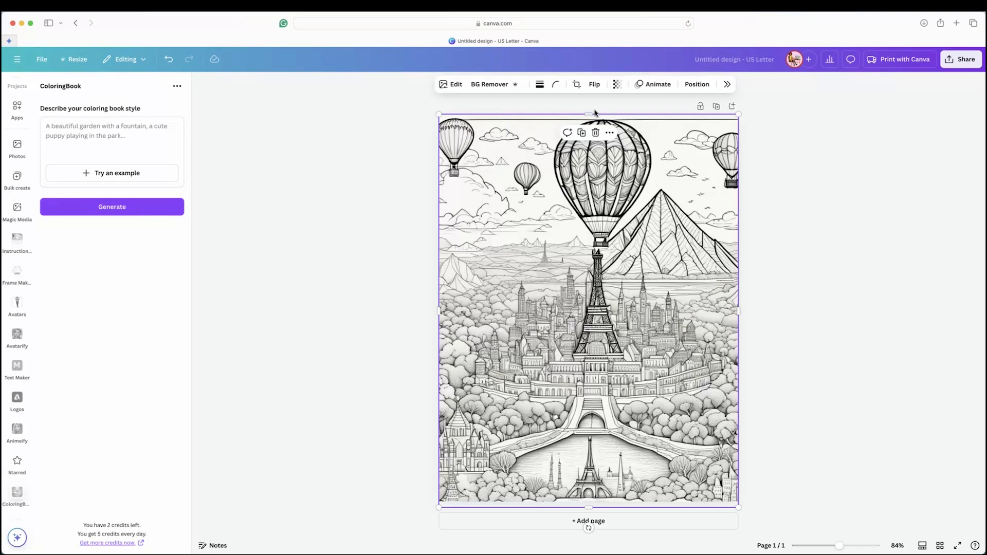
left_click_drag(586, 117, 589, 119)
Open the Magic Eraser for the balloon image.
left_click(451, 84)
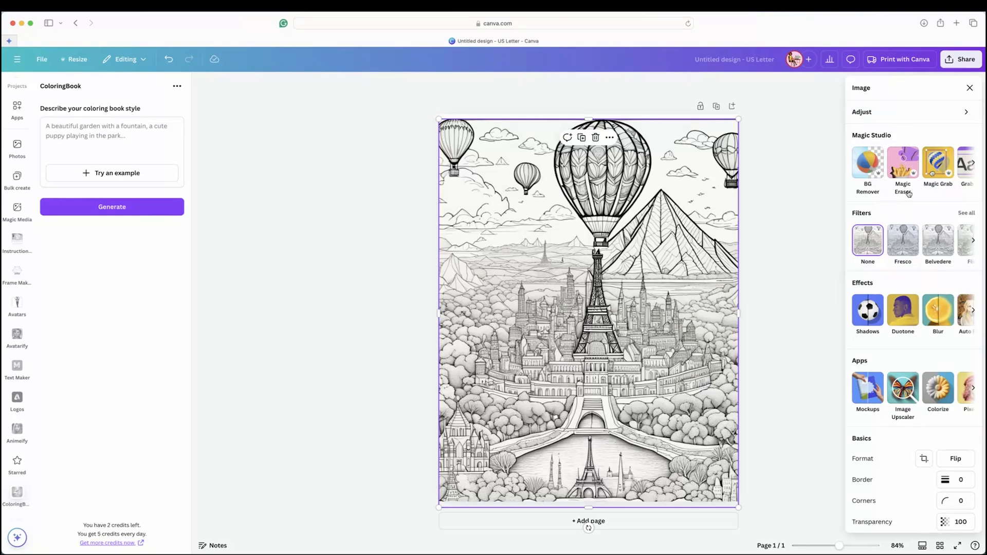
left_click(908, 171)
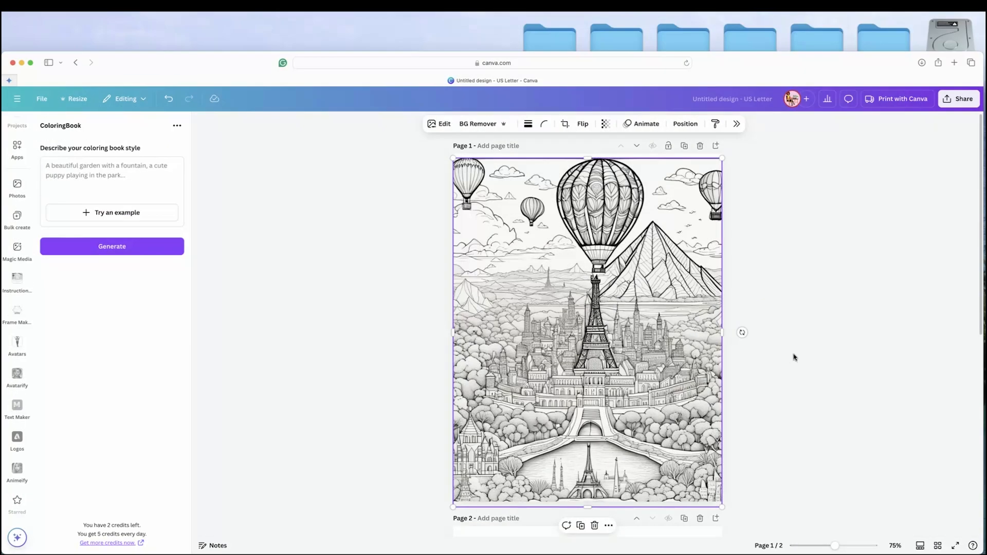
On a new second page, generate a coloring image from the pasted prompt about a person relaxing in a luxurious spa setting.
scroll(794, 357, "down", 1)
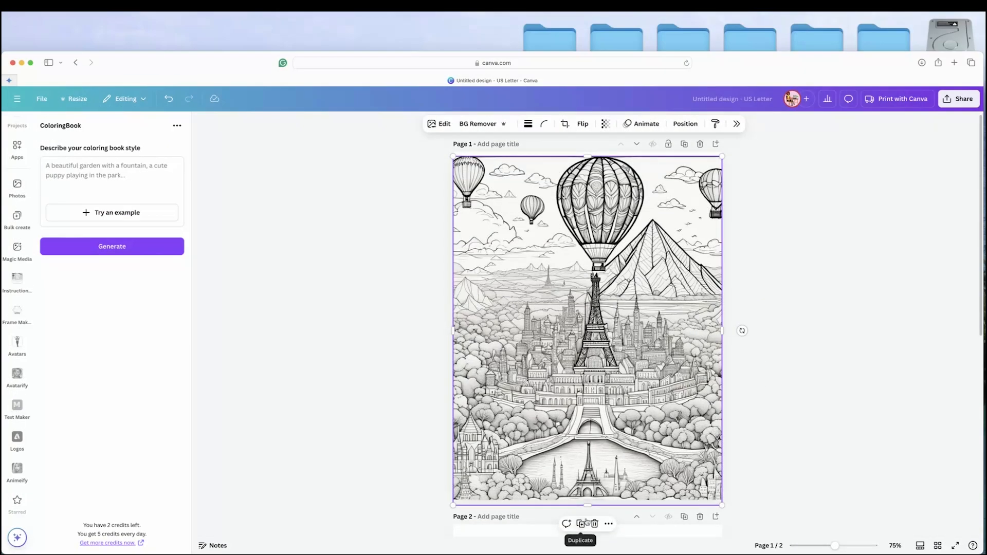
scroll(624, 456, "down", 6)
scroll(624, 457, "down", 2)
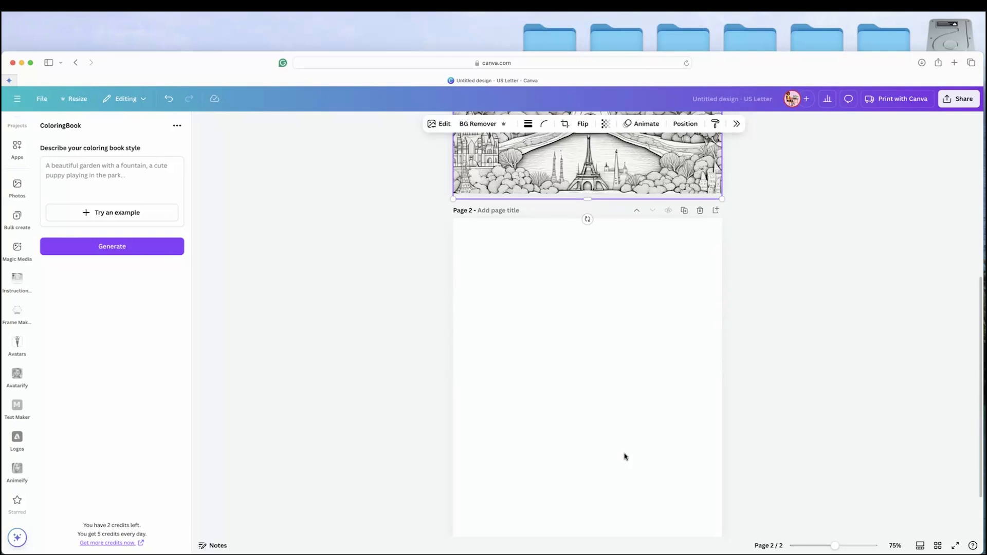
left_click(71, 178)
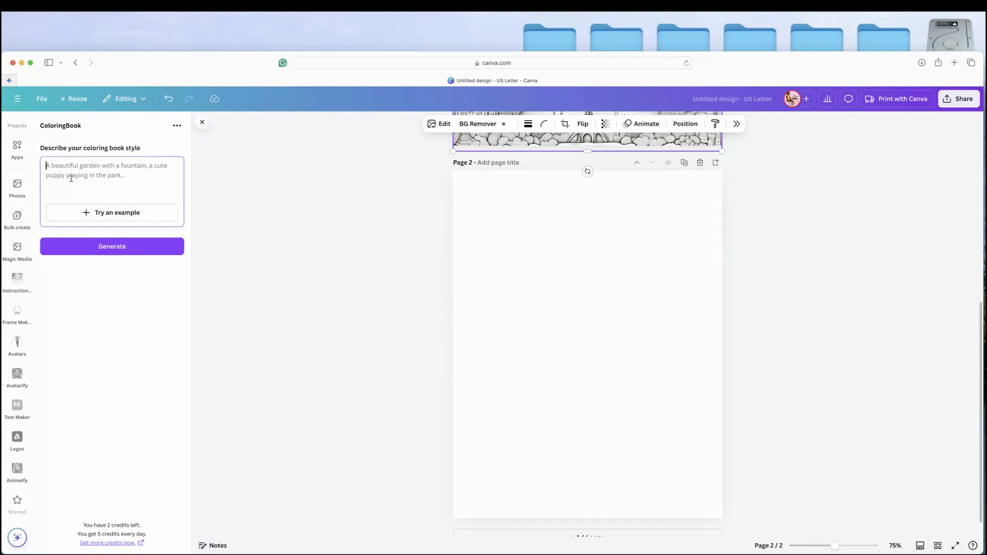
right_click(79, 169)
left_click(92, 192)
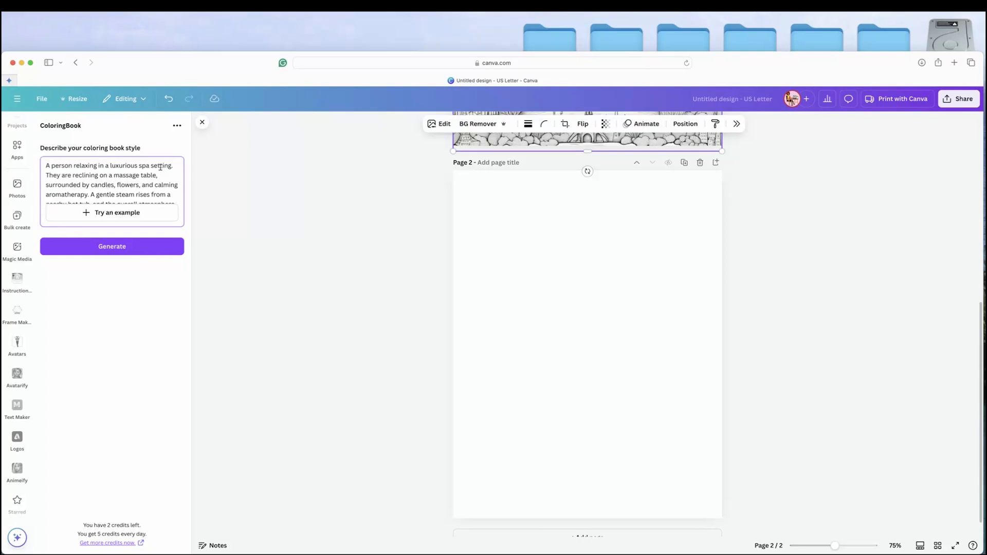
scroll(160, 167, "down", 3)
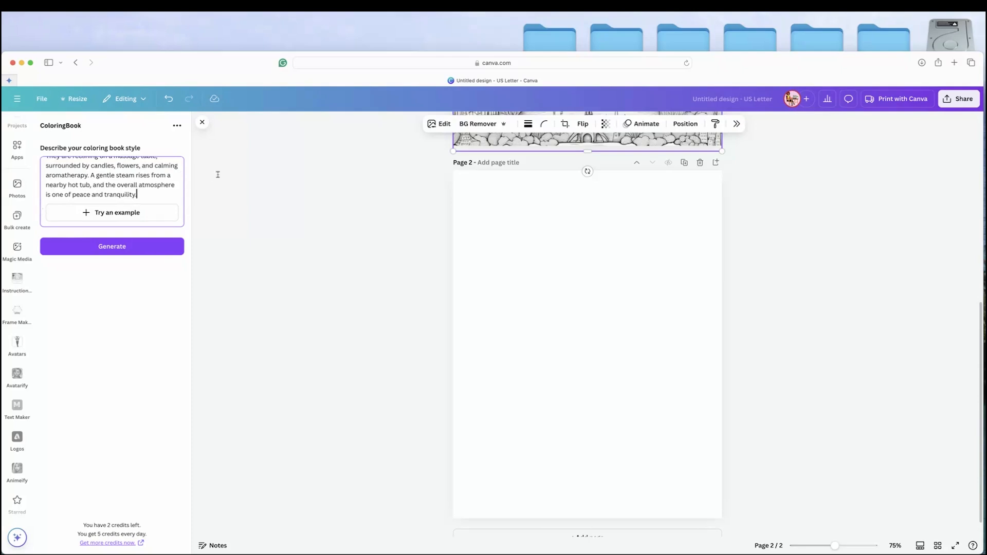
left_click(109, 254)
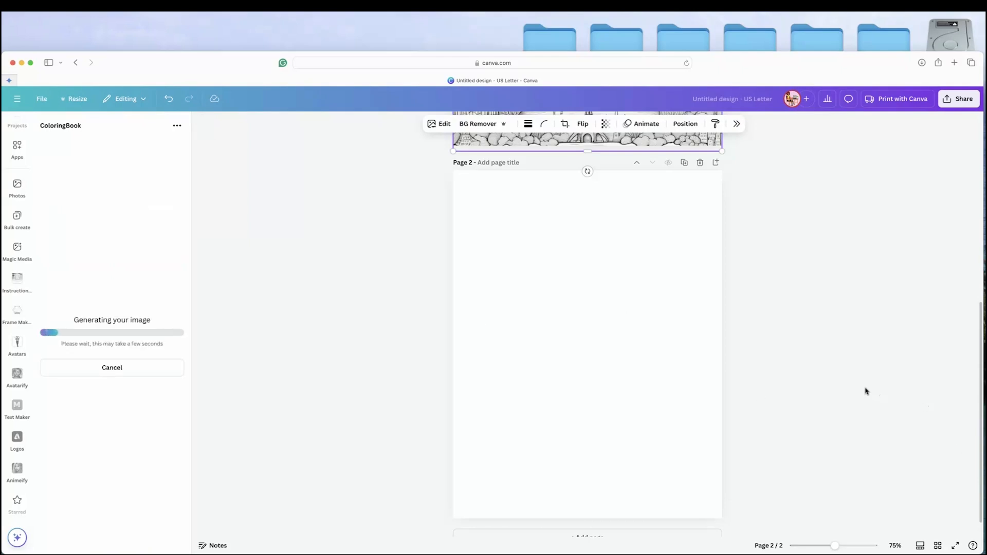
Enlarge the spa image to the full width of page 2 and align it with the page's top edge.
left_click_drag(644, 287, 704, 202)
left_click_drag(592, 441, 595, 441)
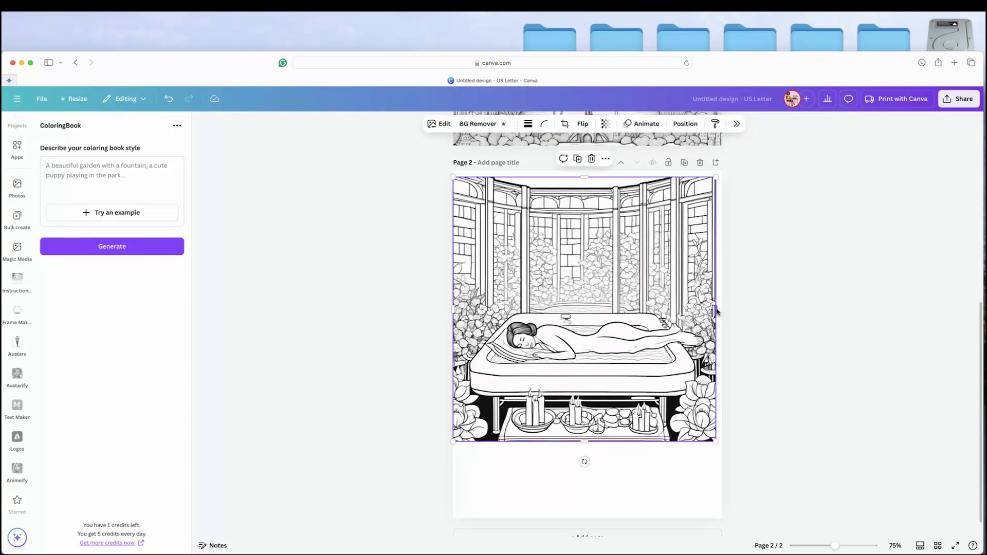
left_click_drag(718, 312, 722, 310)
left_click_drag(587, 178, 587, 171)
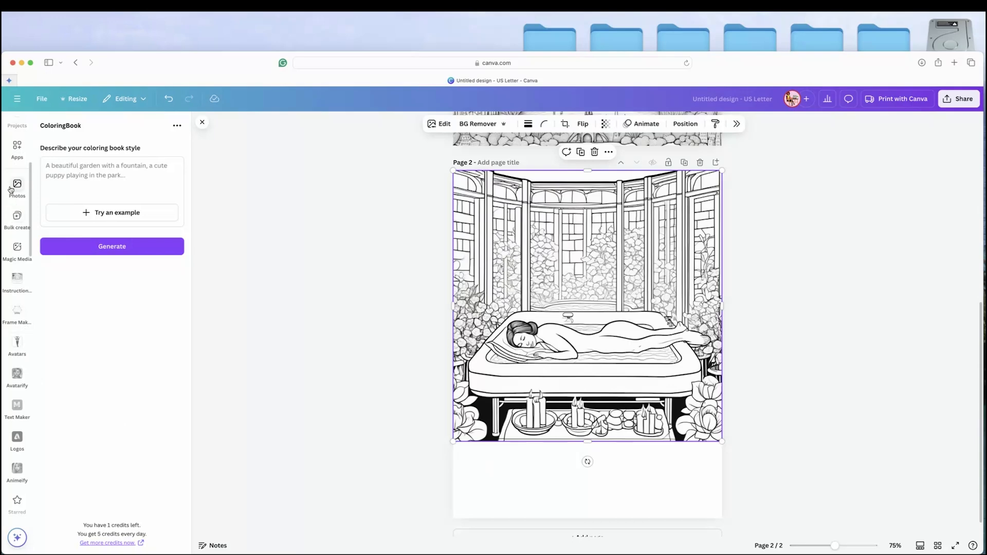
Search the elements library for blanket graphics.
scroll(17, 257, "up", 5)
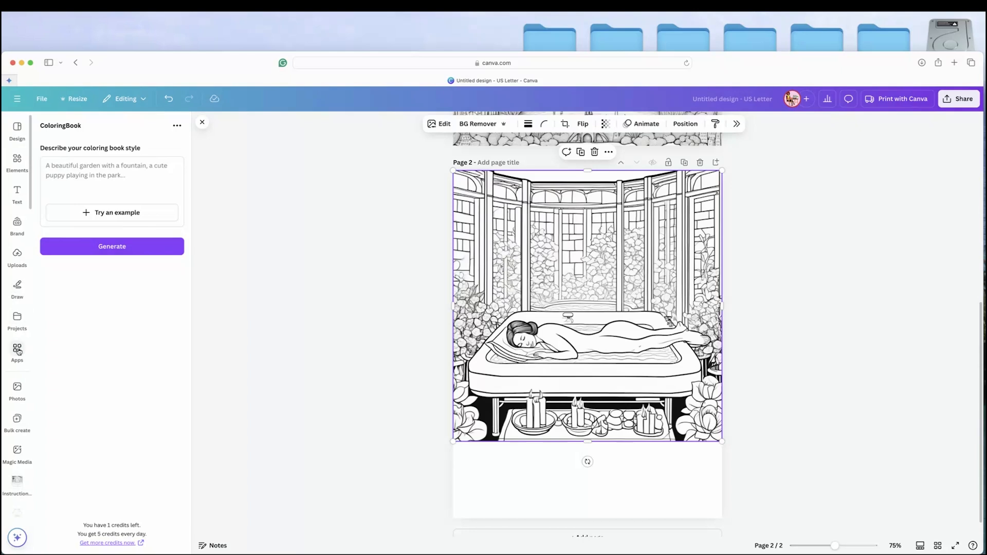
left_click(18, 159)
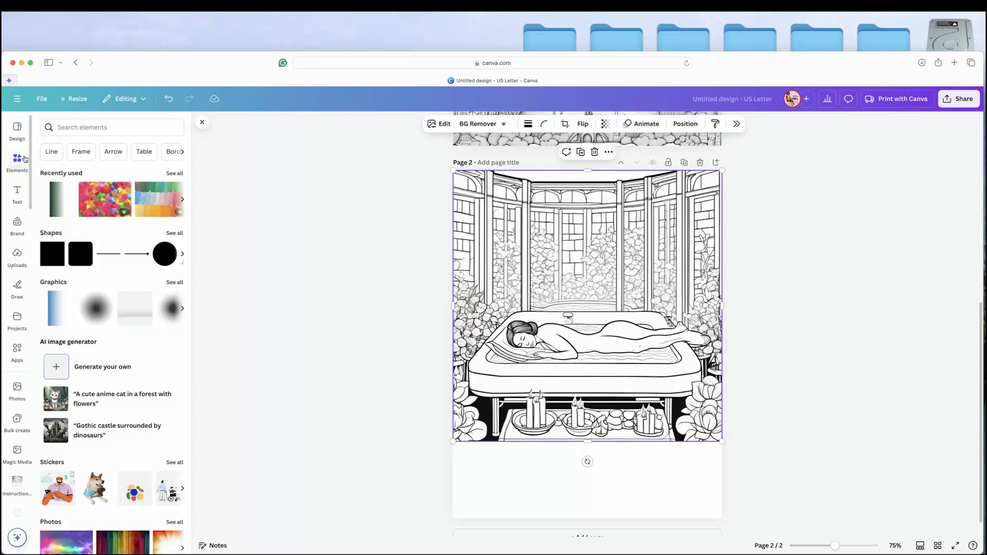
left_click(25, 159)
left_click(56, 130)
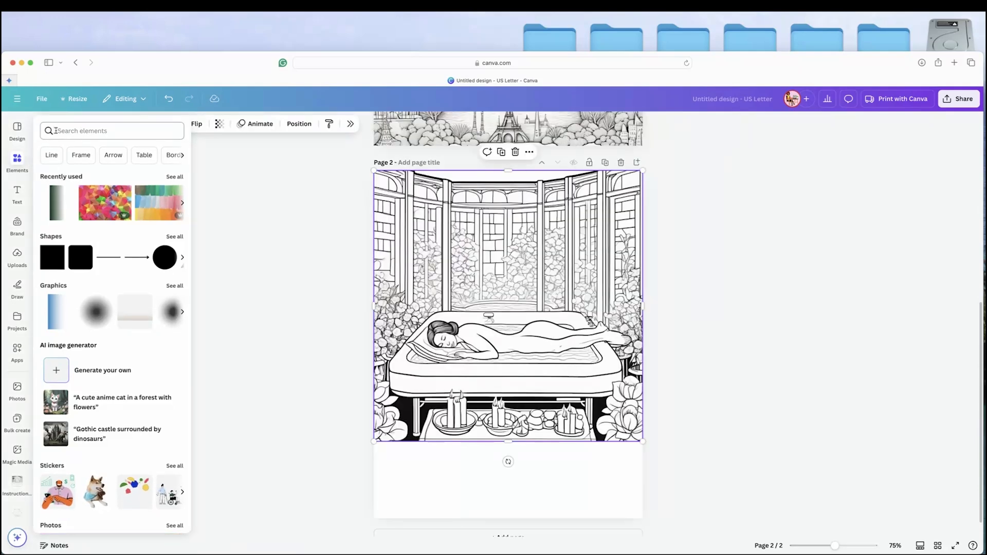
type("b")
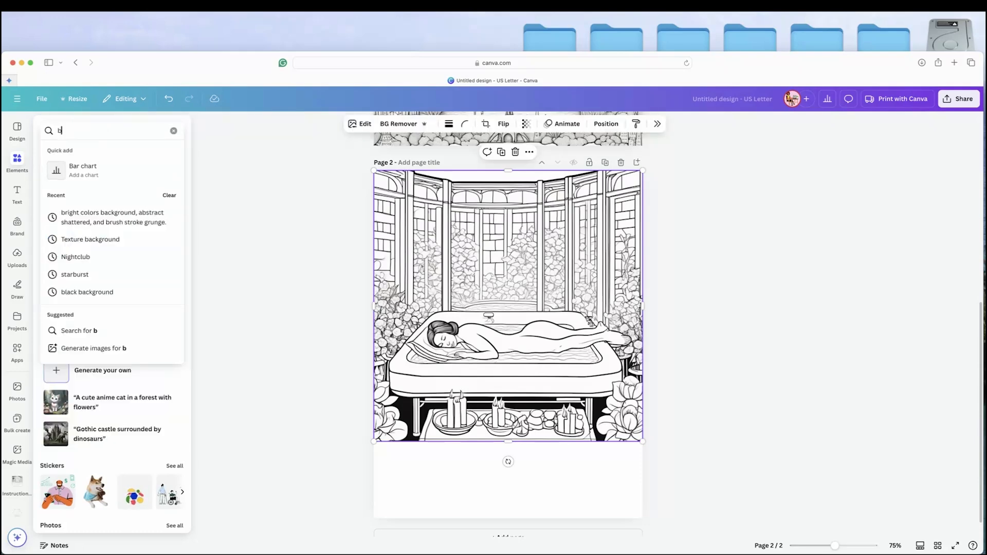
type("lanket")
key("Return")
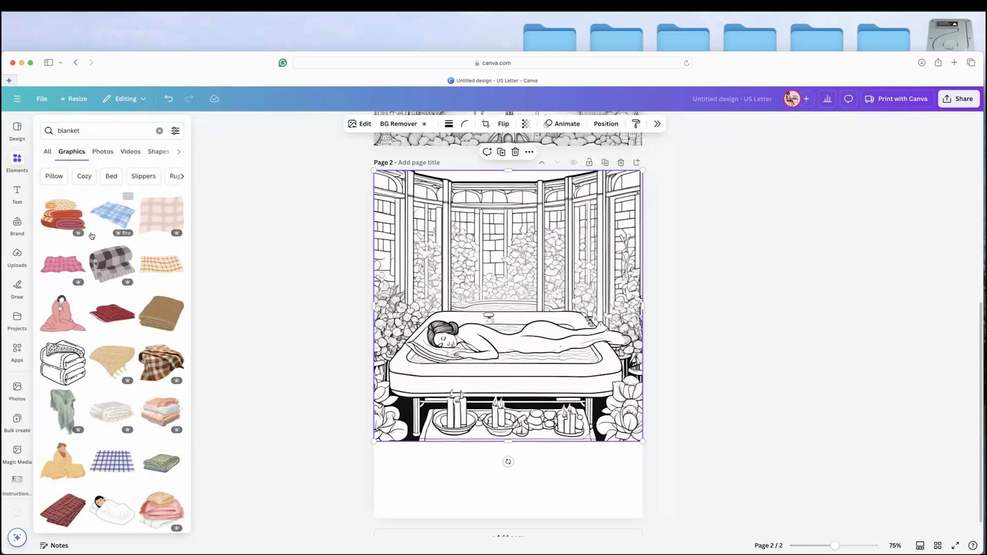
Add the plain white crumpled blanket graphic from the search results to page 2.
scroll(95, 248, "down", 3)
scroll(97, 248, "down", 2)
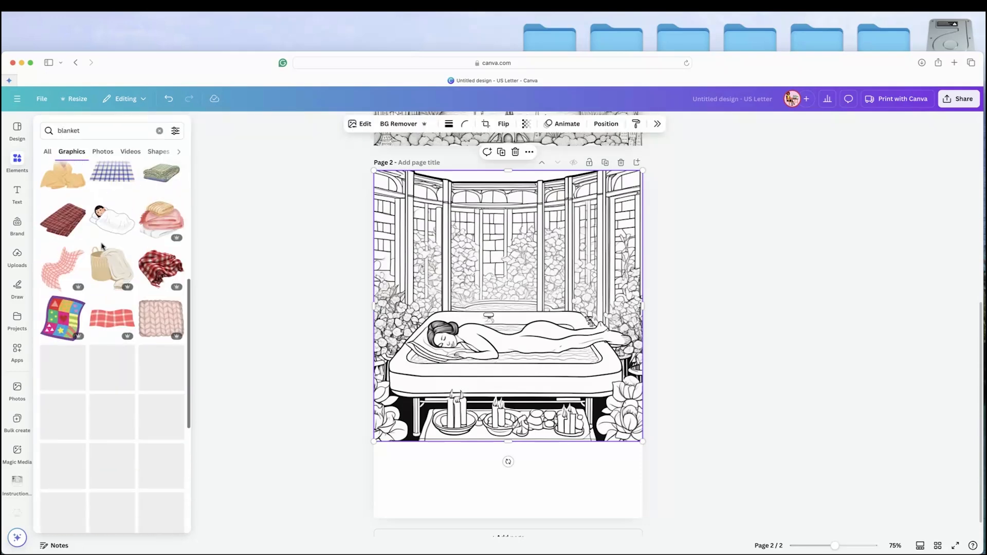
scroll(102, 247, "down", 7)
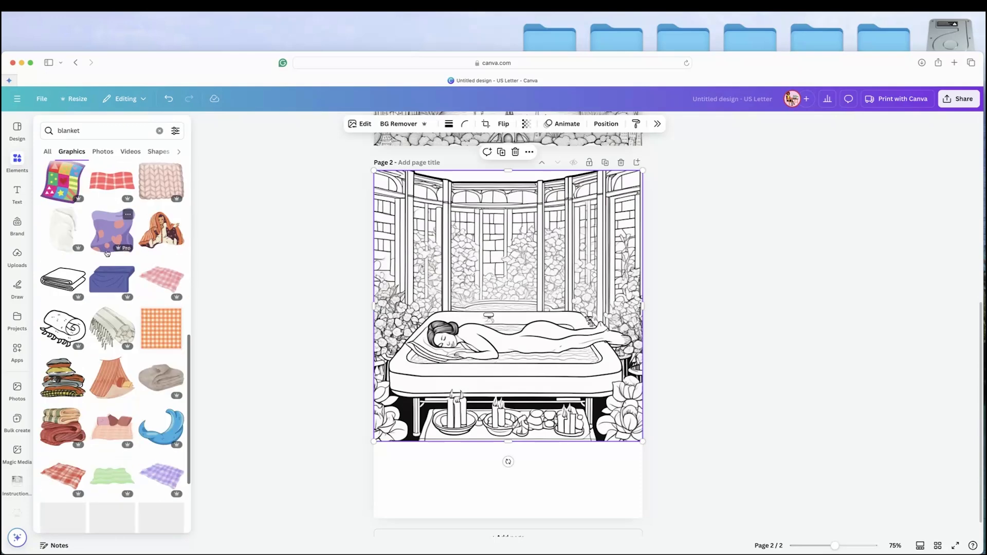
scroll(110, 260, "down", 5)
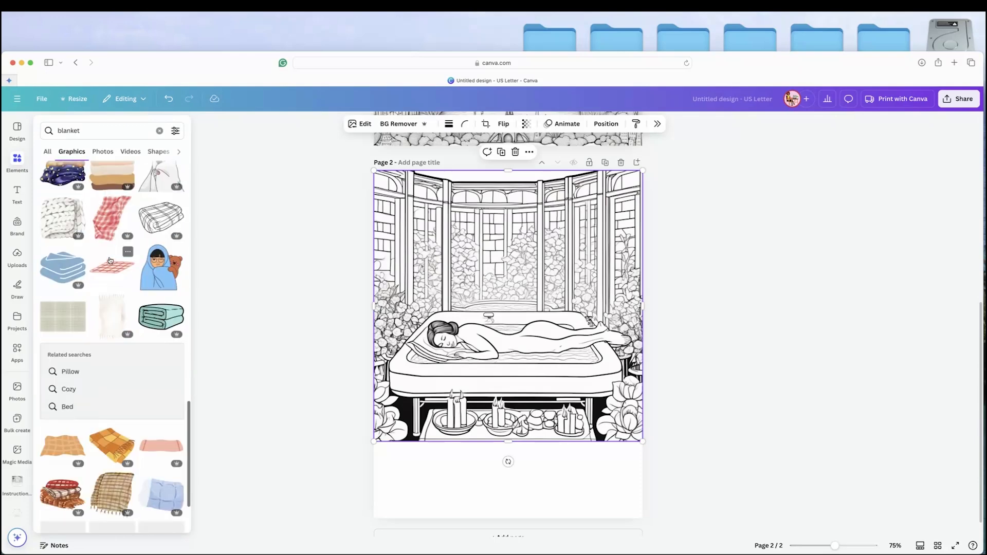
scroll(111, 261, "down", 5)
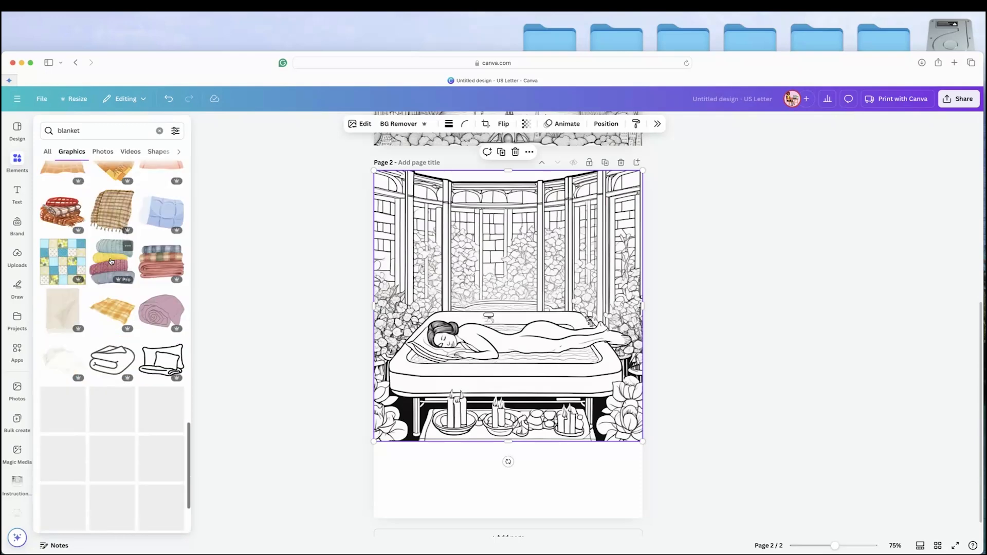
left_click(64, 360)
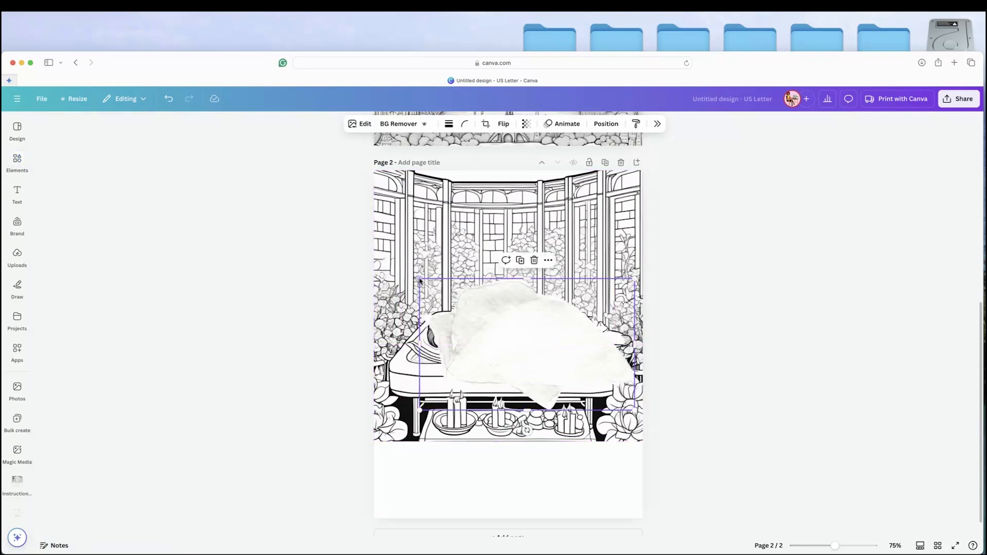
Shrink the white blanket and move it over the body of the reclining woman.
left_click_drag(419, 279, 514, 324)
left_click_drag(568, 380, 527, 354)
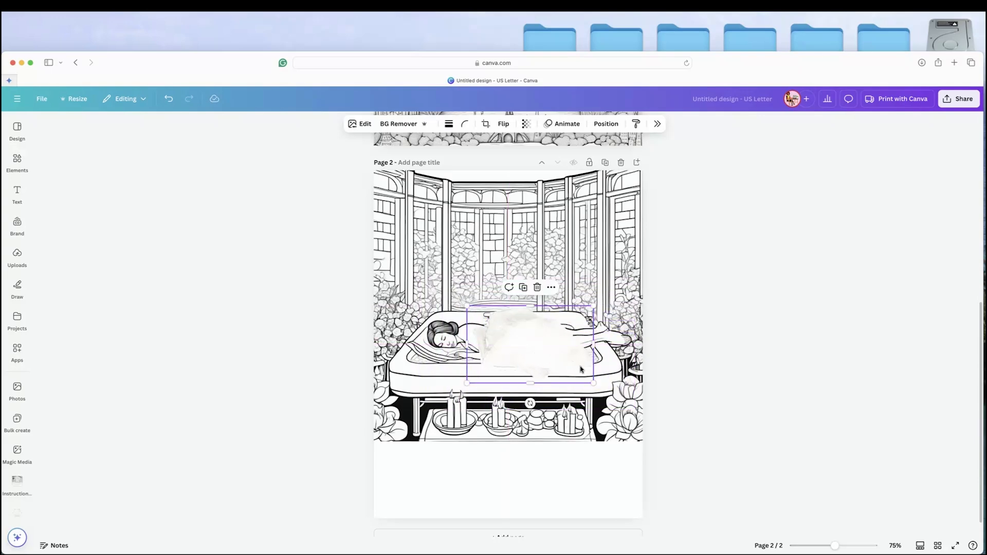
left_click_drag(596, 383, 573, 371)
Crop the blanket's edges and fine-tune its size and position so it covers the woman's torso within the tub.
left_click_drag(573, 306, 583, 333)
left_click_drag(517, 310, 518, 318)
left_click_drag(569, 342, 560, 342)
left_click_drag(522, 368, 522, 346)
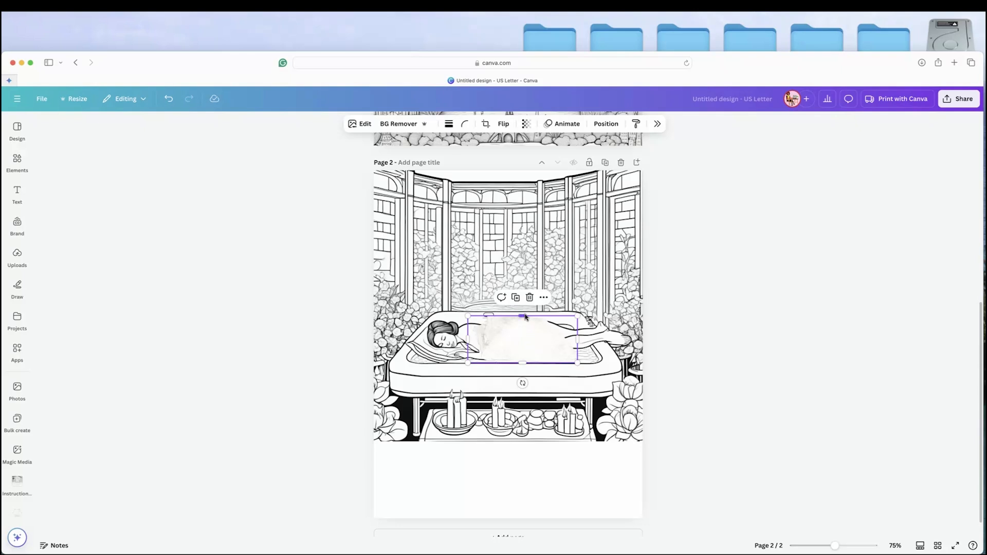
left_click_drag(579, 314, 581, 312)
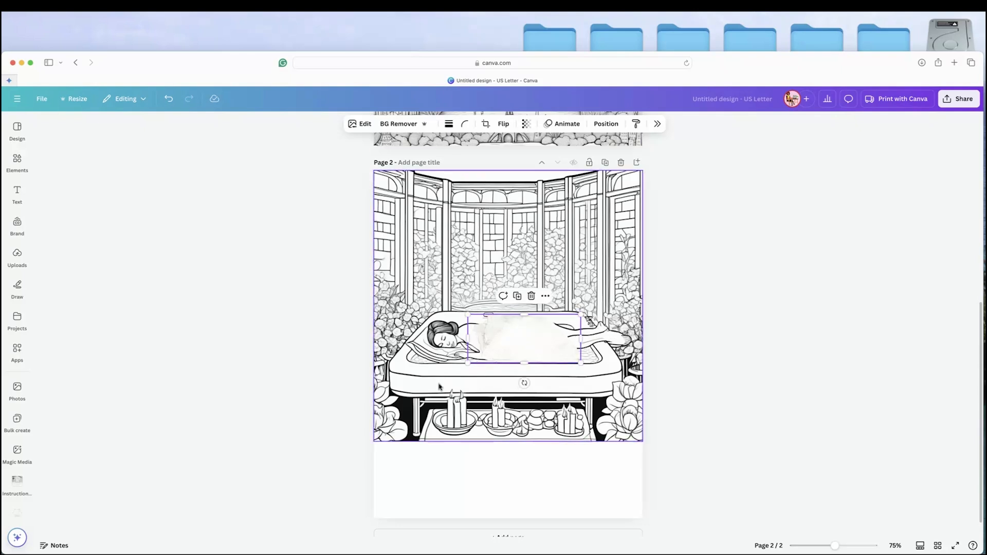
left_click(341, 399)
Set the blanket's transparency to 97.
left_click(494, 340)
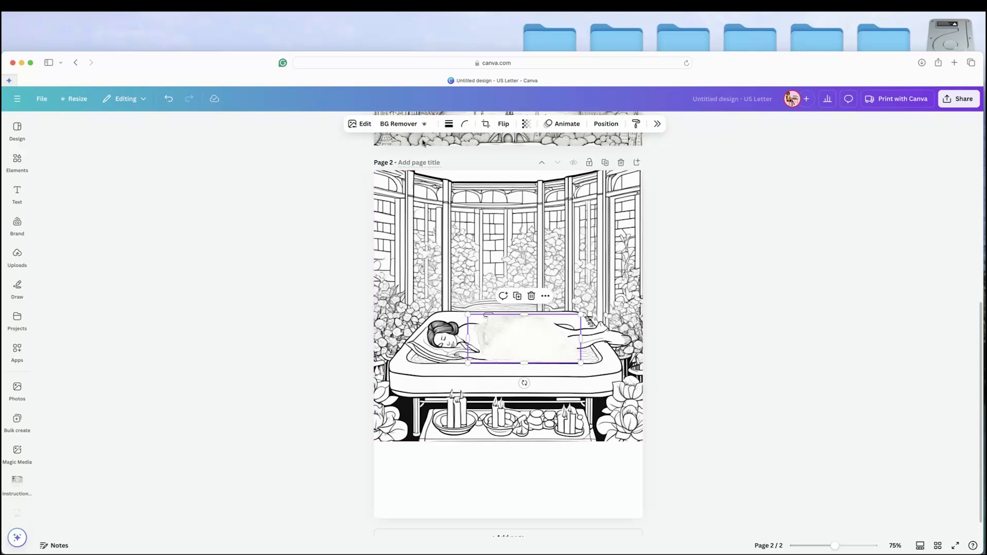
left_click(528, 124)
left_click_drag(549, 160, 546, 162)
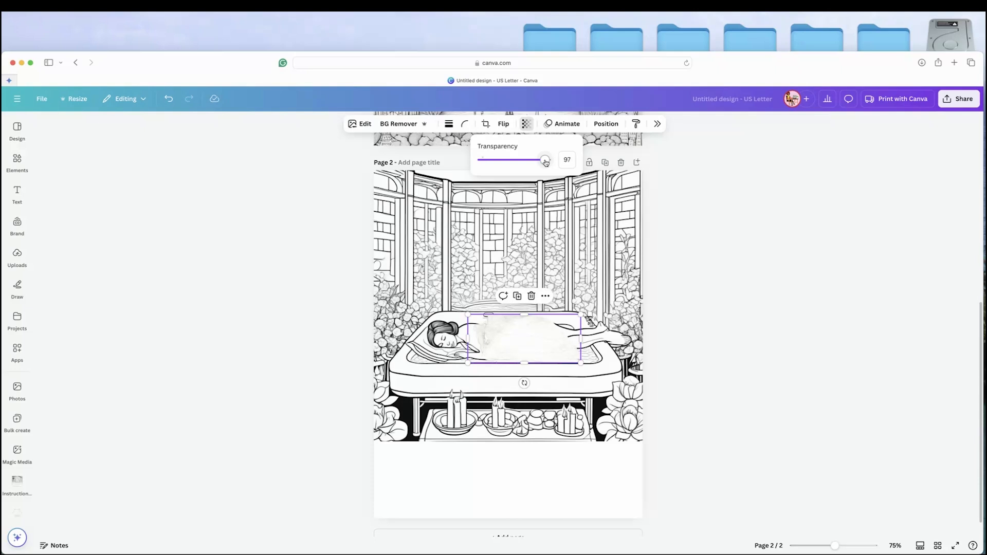
left_click(300, 410)
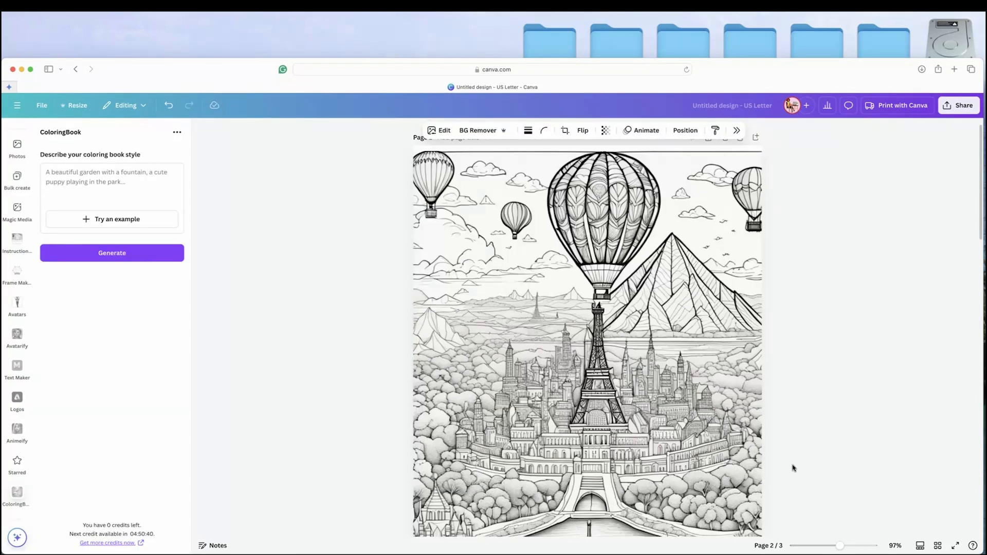
Review the balloon image on page 1 and the spa image on page 2 at 118% zoom.
scroll(792, 468, "up", 1)
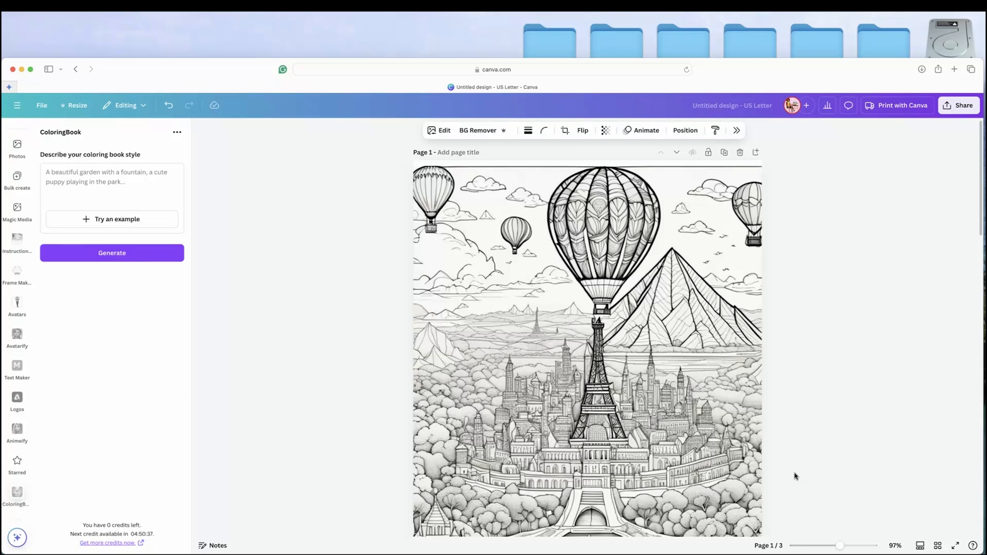
left_click_drag(843, 546, 844, 547)
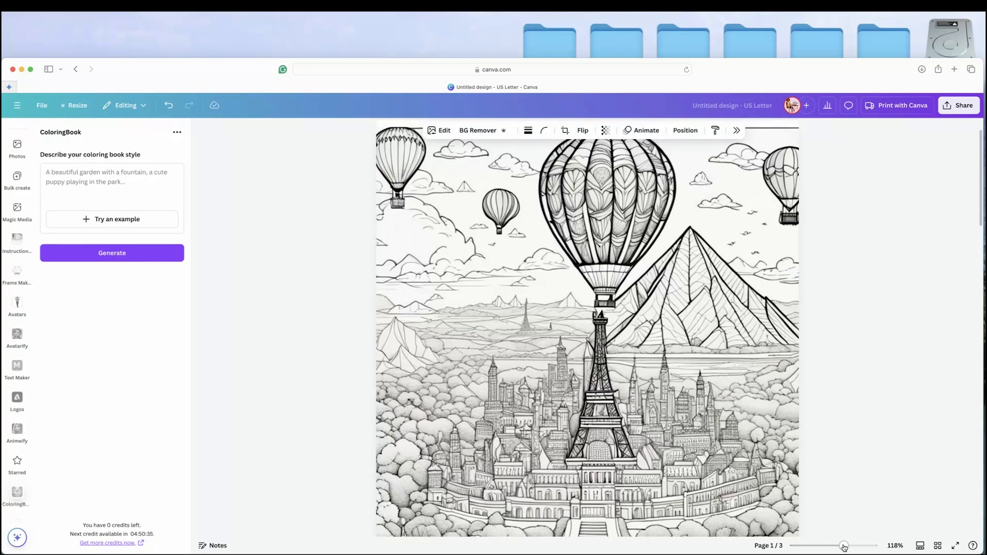
scroll(762, 461, "up", 2)
scroll(762, 462, "down", 1)
scroll(755, 459, "down", 3)
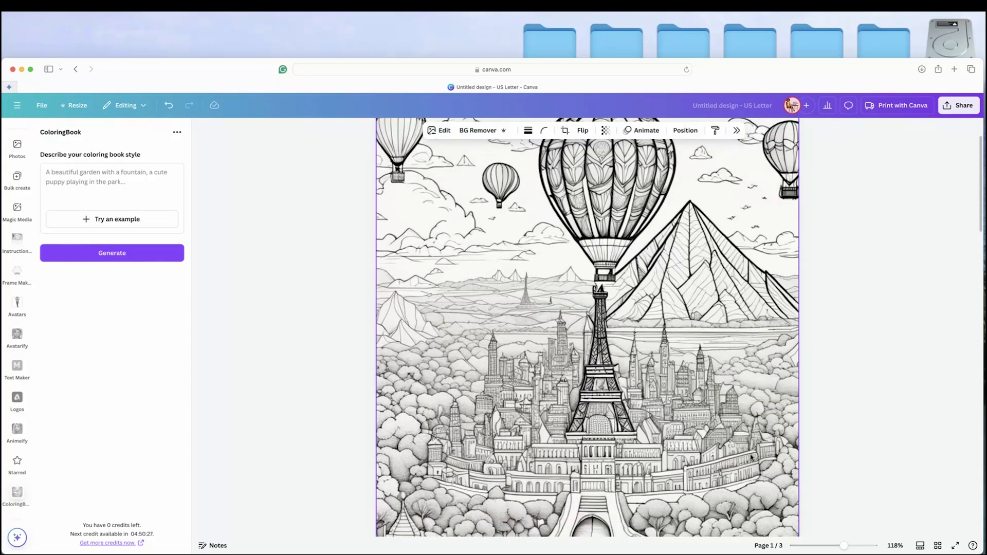
scroll(751, 457, "down", 2)
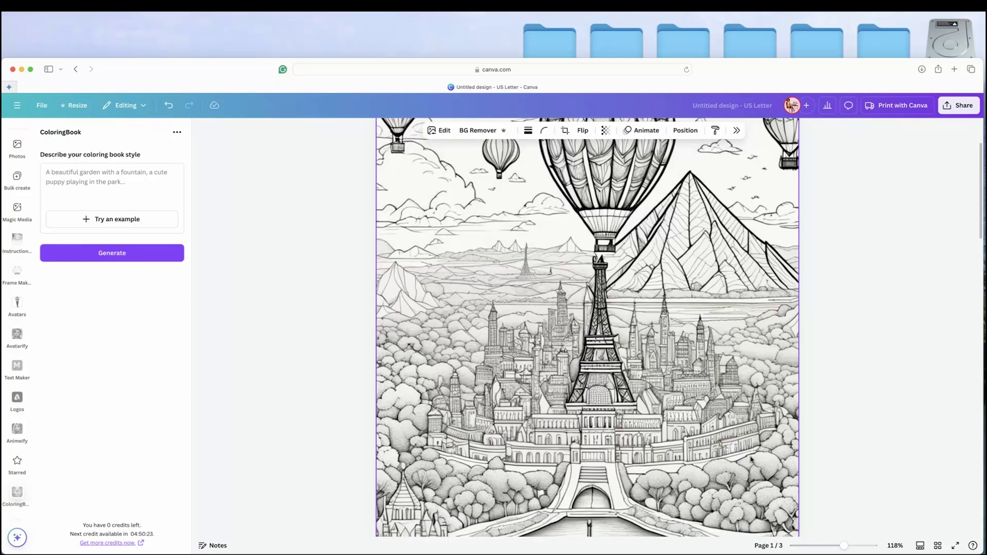
scroll(752, 459, "down", 4)
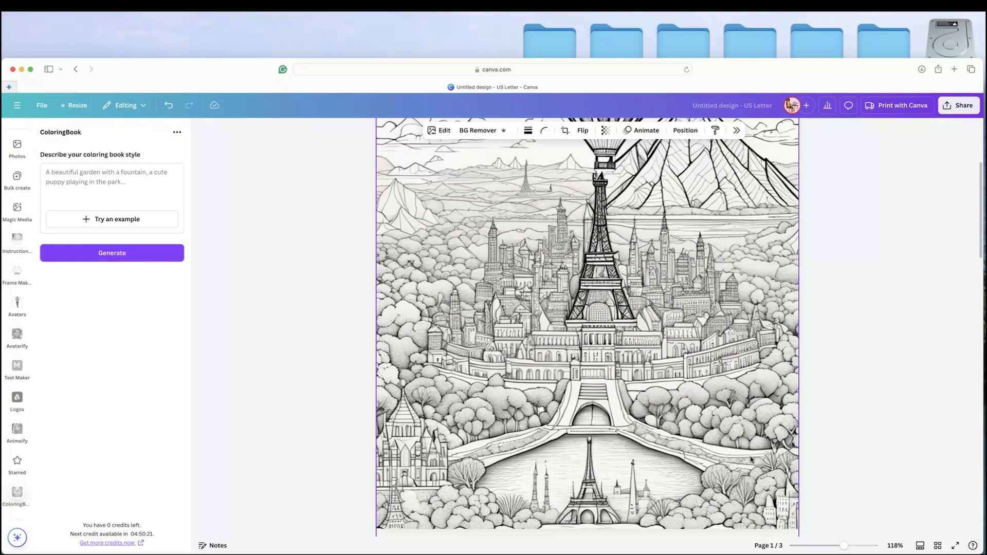
scroll(751, 459, "down", 10)
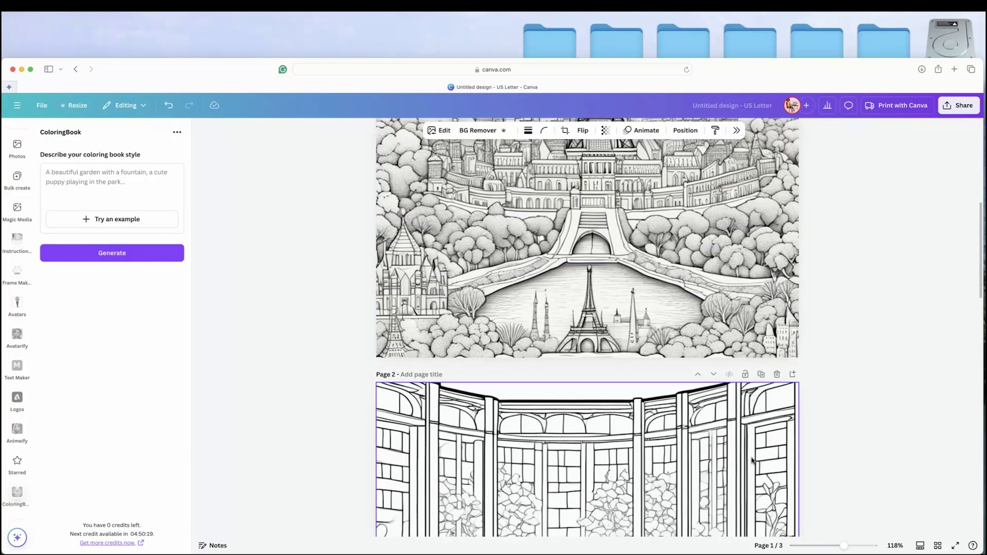
scroll(751, 460, "down", 11)
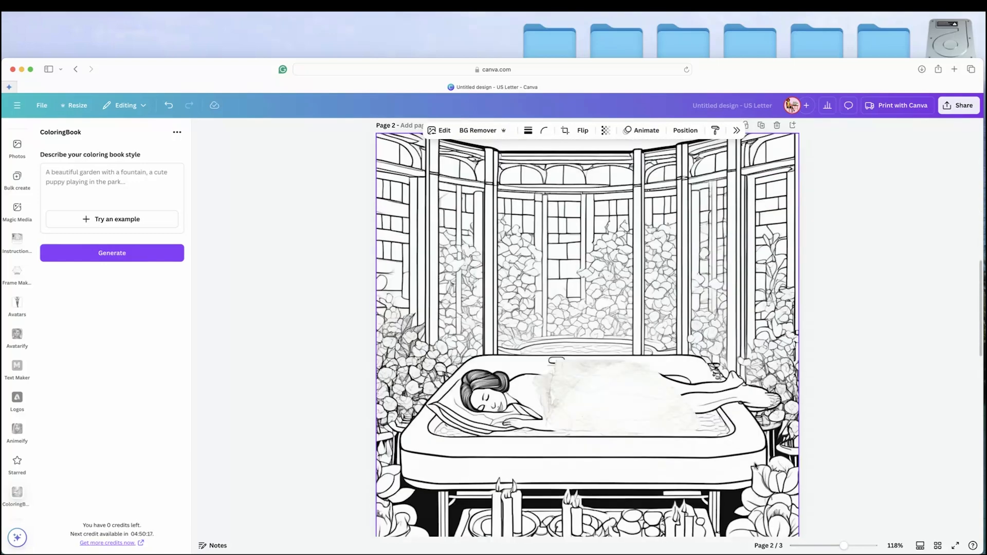
scroll(759, 468, "down", 2)
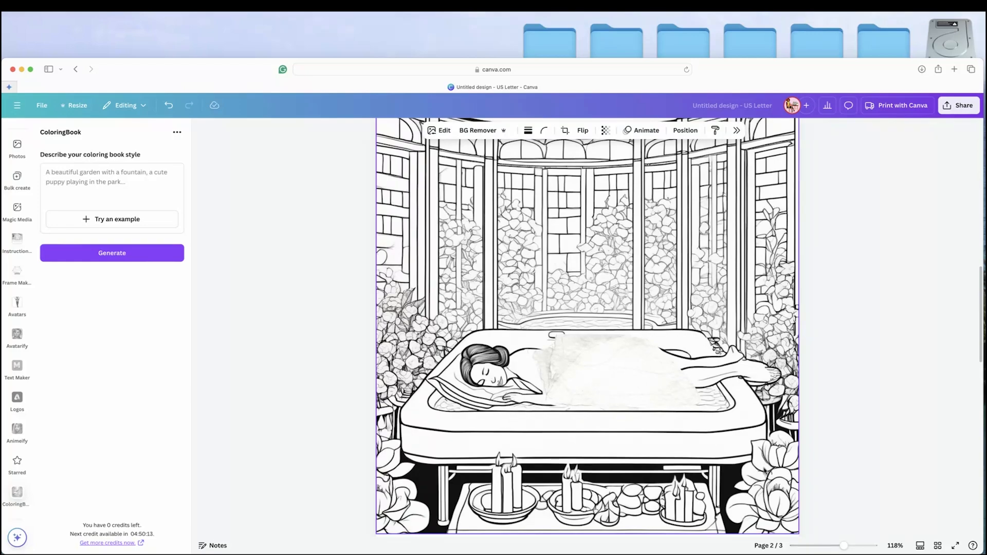
scroll(764, 471, "up", 18)
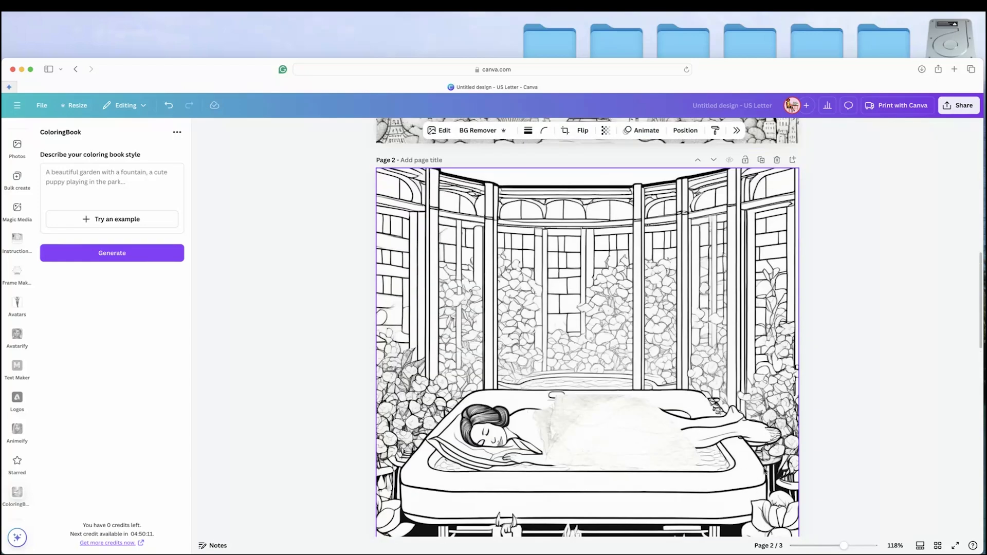
scroll(764, 471, "up", 12)
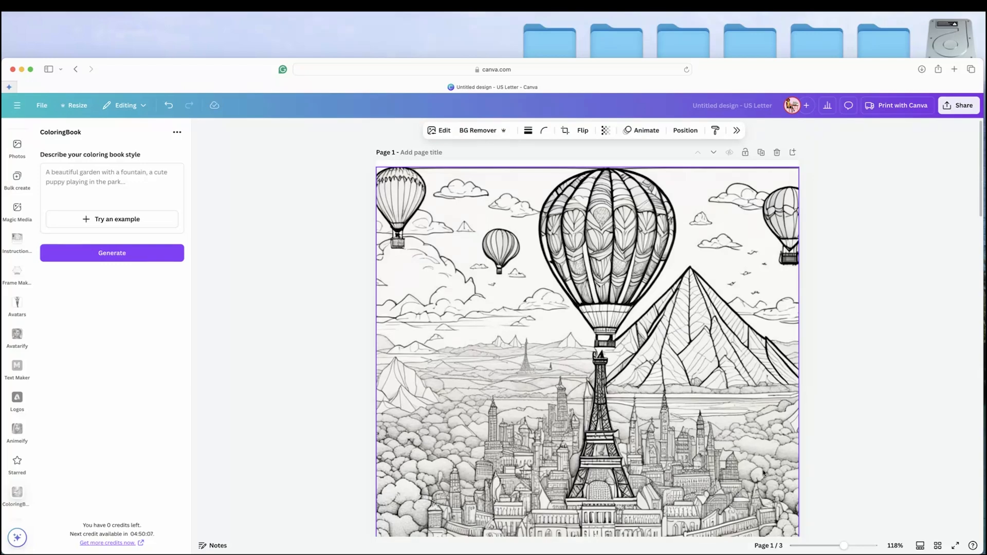
scroll(761, 475, "down", 2)
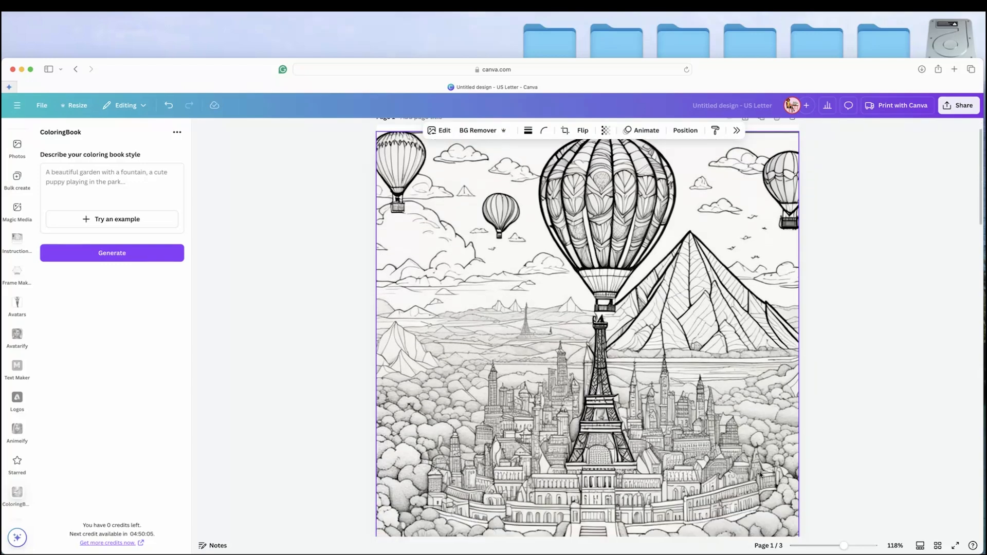
scroll(739, 444, "down", 1)
scroll(741, 445, "down", 15)
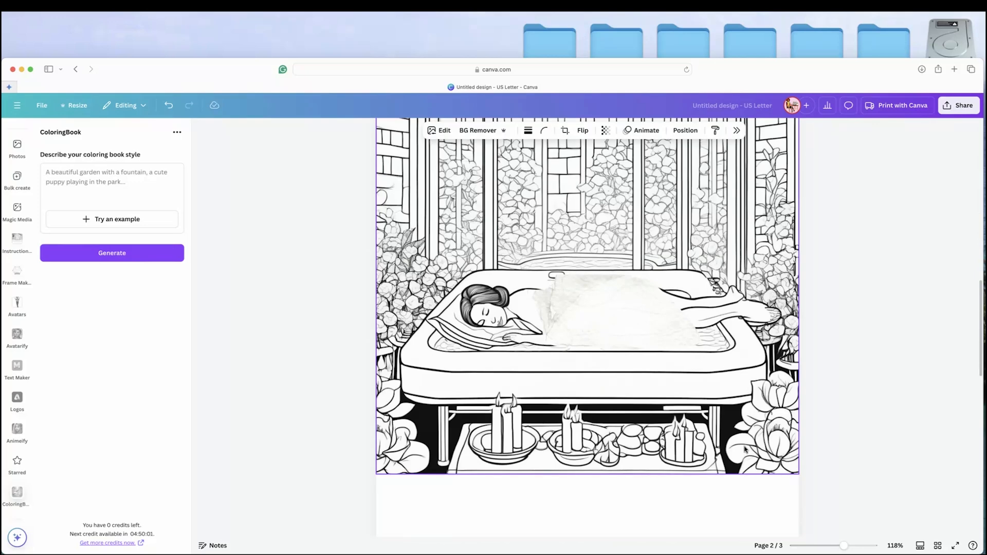
scroll(744, 450, "up", 3)
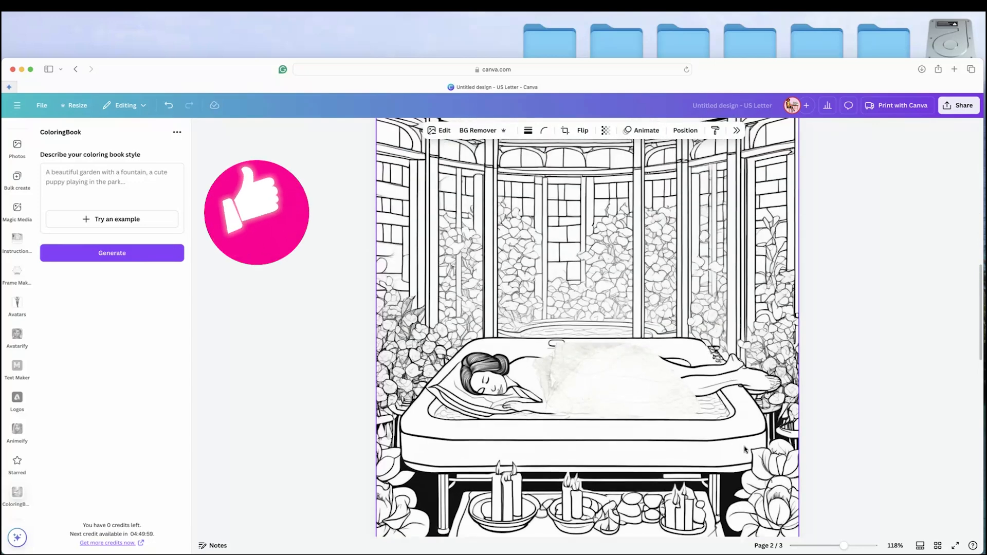